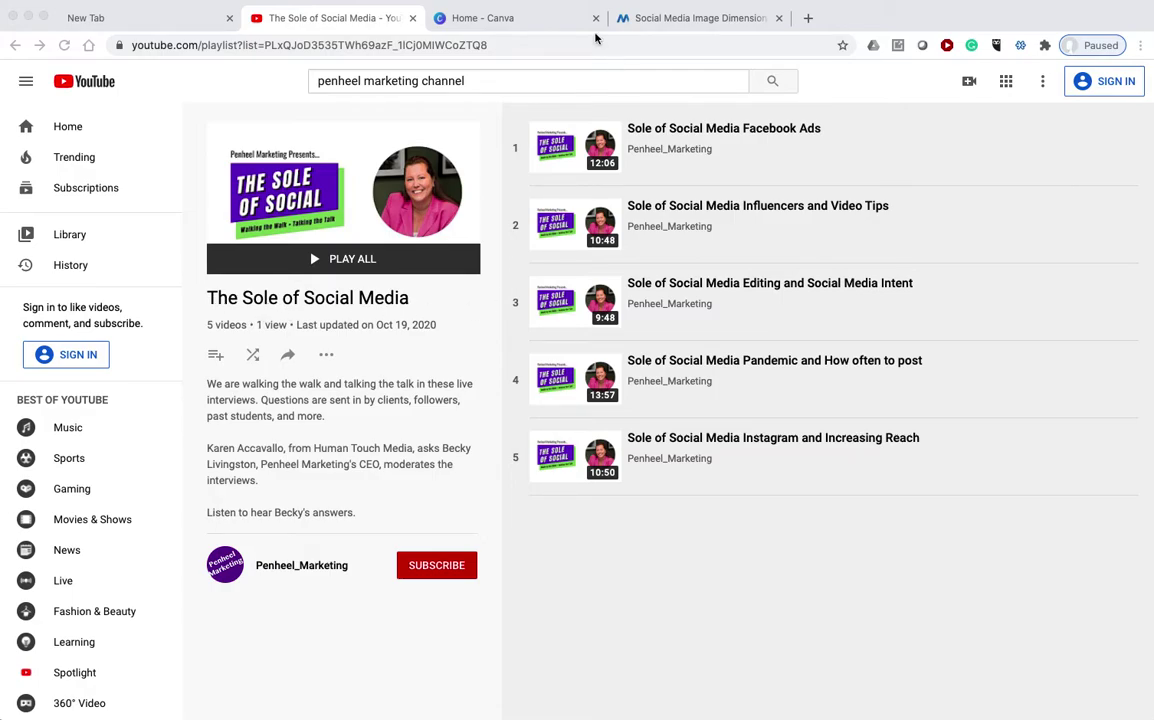
# Switch to the Martech Zone Social Media Image Dimension Guide for 2020 article.
pyautogui.click(678, 22)
pyautogui.scroll(15, 433, 185)
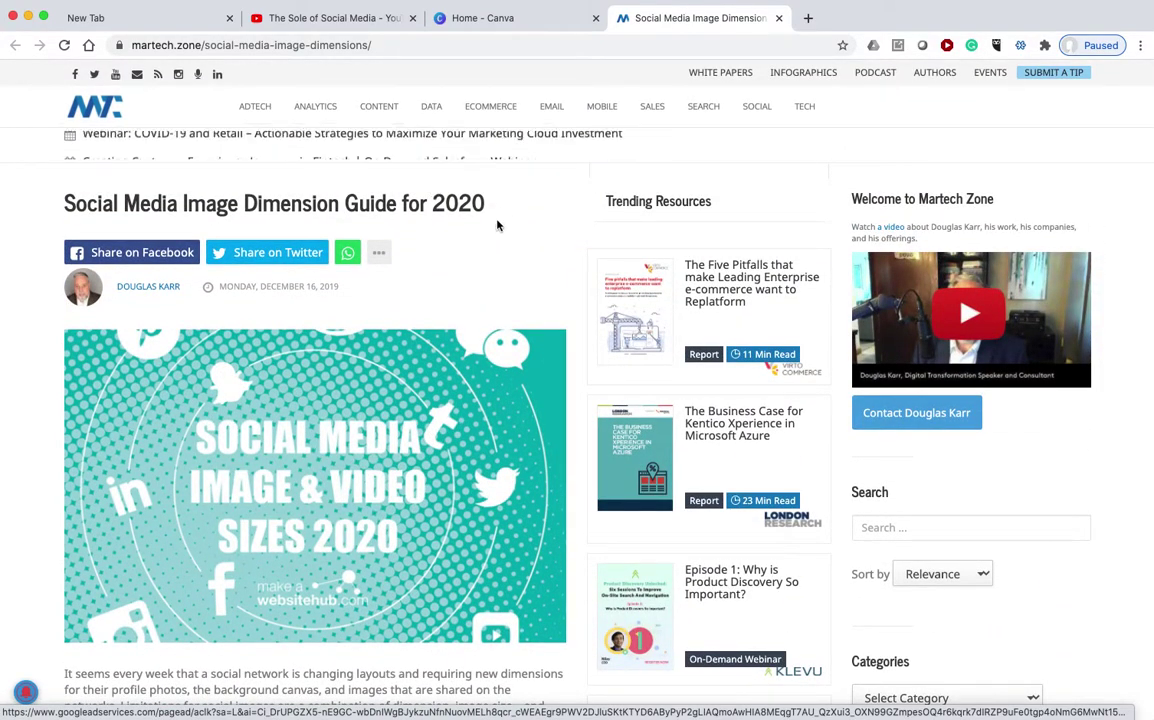
# Highlight the Facebook Cover Photo size of 820 x 312 in the guide, then return to Canva.
pyautogui.scroll(-3, 451, 226)
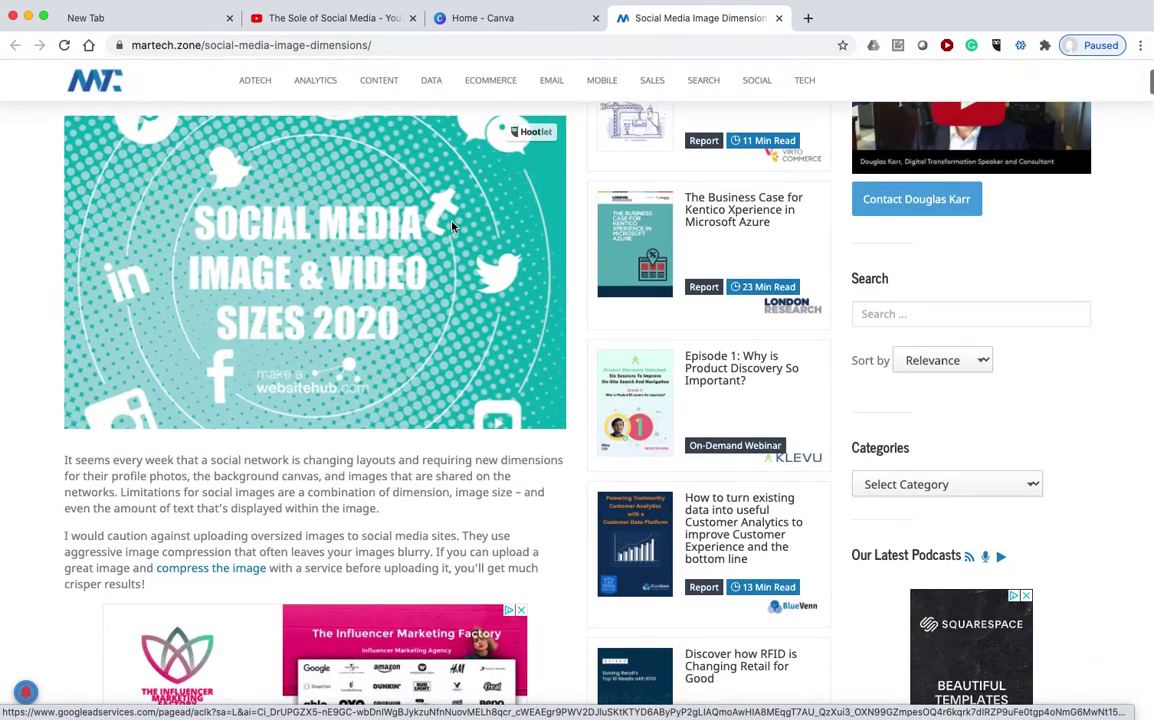
pyautogui.scroll(-5, 451, 226)
pyautogui.scroll(-3, 449, 227)
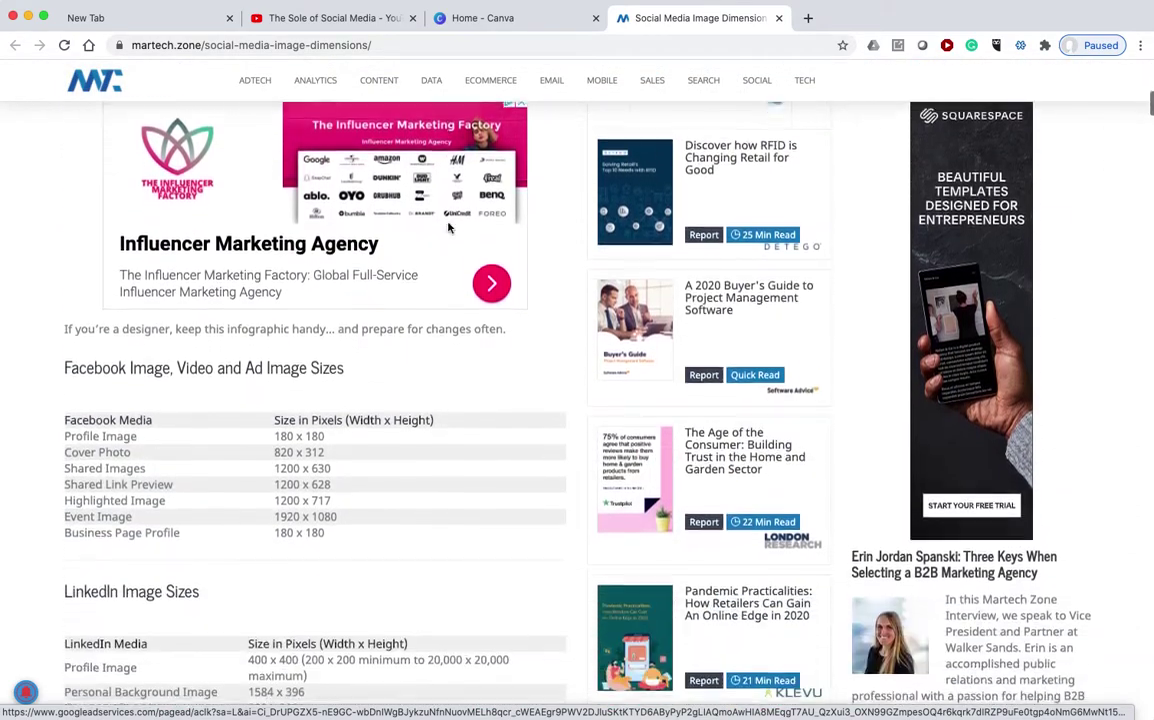
pyautogui.moveTo(64, 421); pyautogui.dragTo(447, 427)
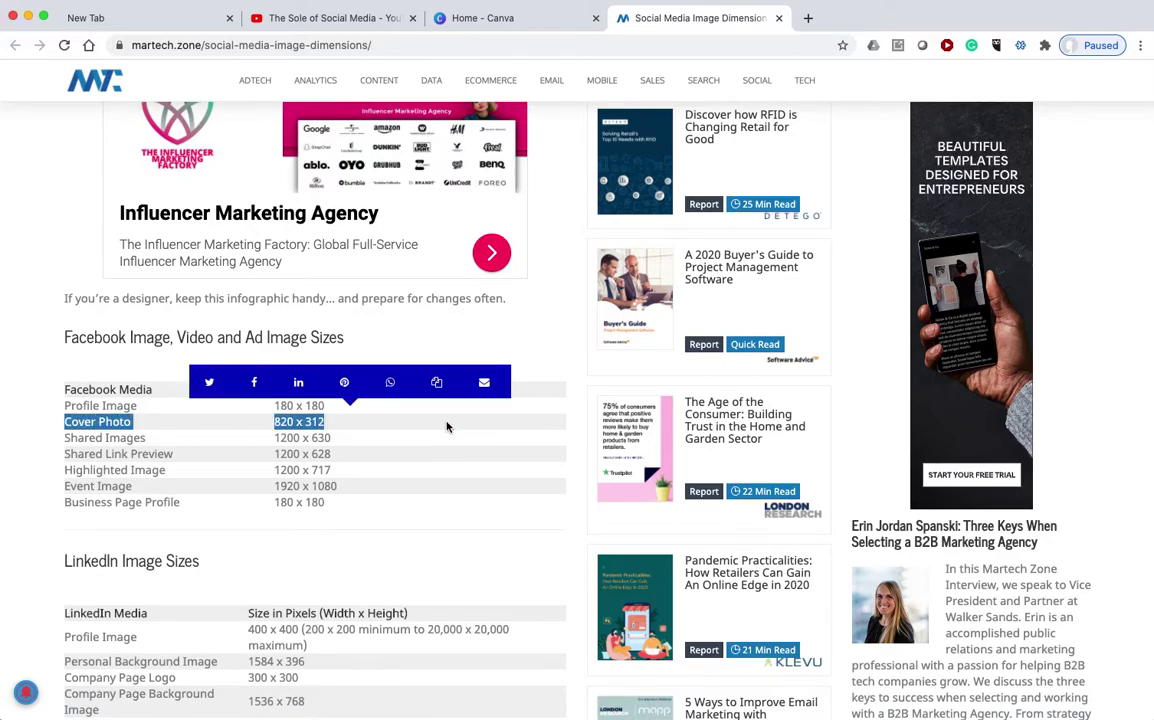
pyautogui.click(510, 24)
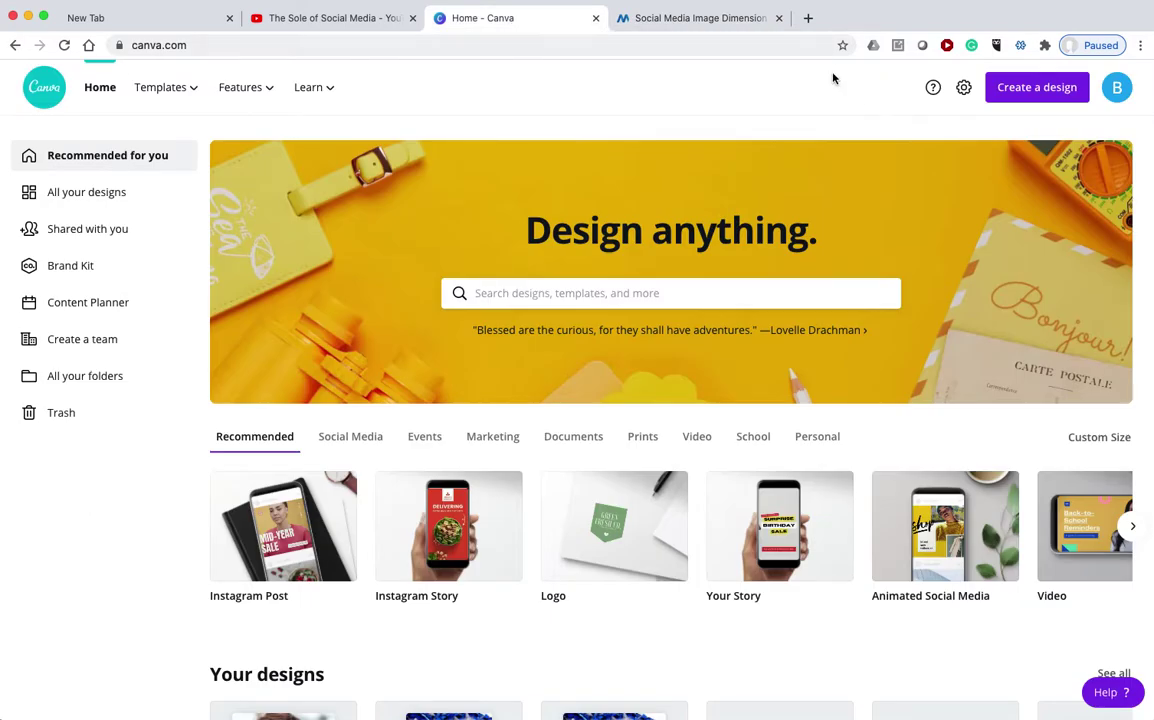
# Create a custom-size Canva design of 820 × 312 px, rechecking the size in the guide.
pyautogui.click(1089, 440)
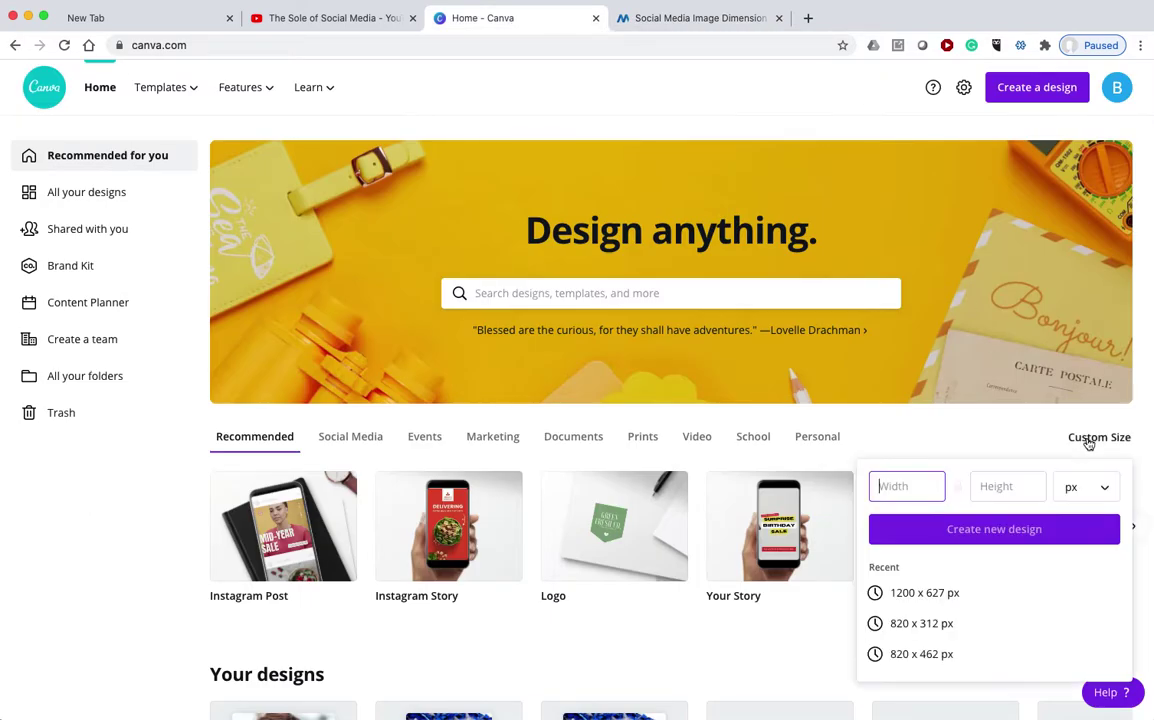
pyautogui.click(715, 23)
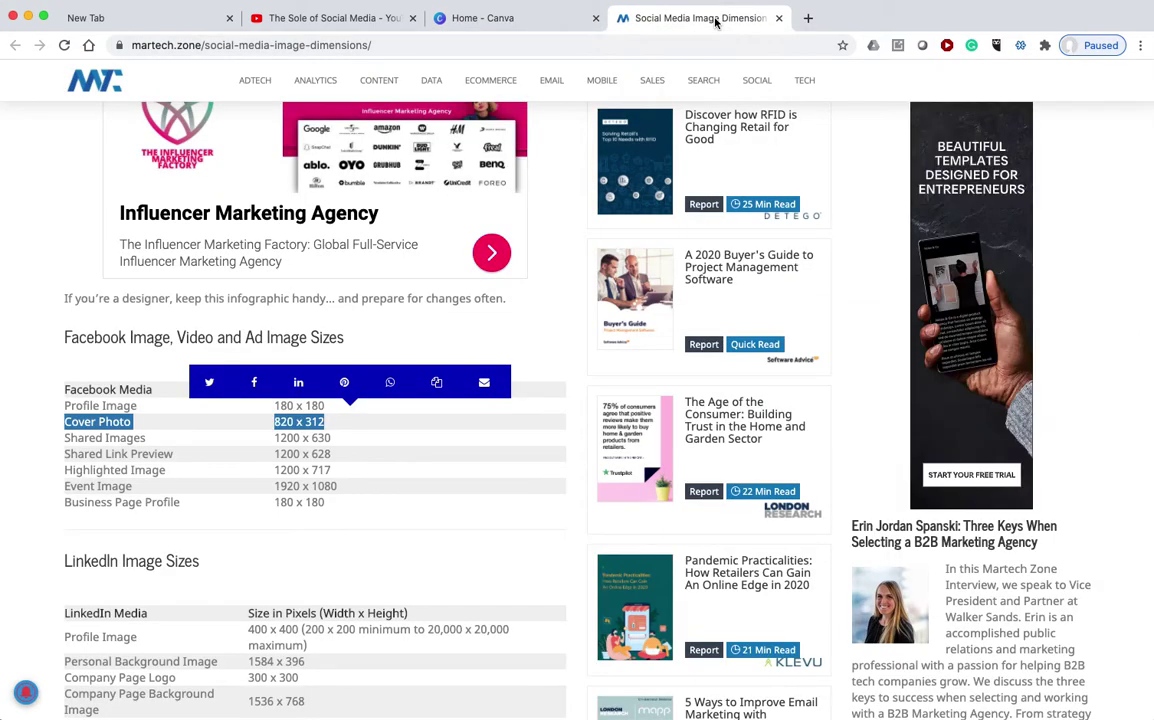
pyautogui.click(515, 28)
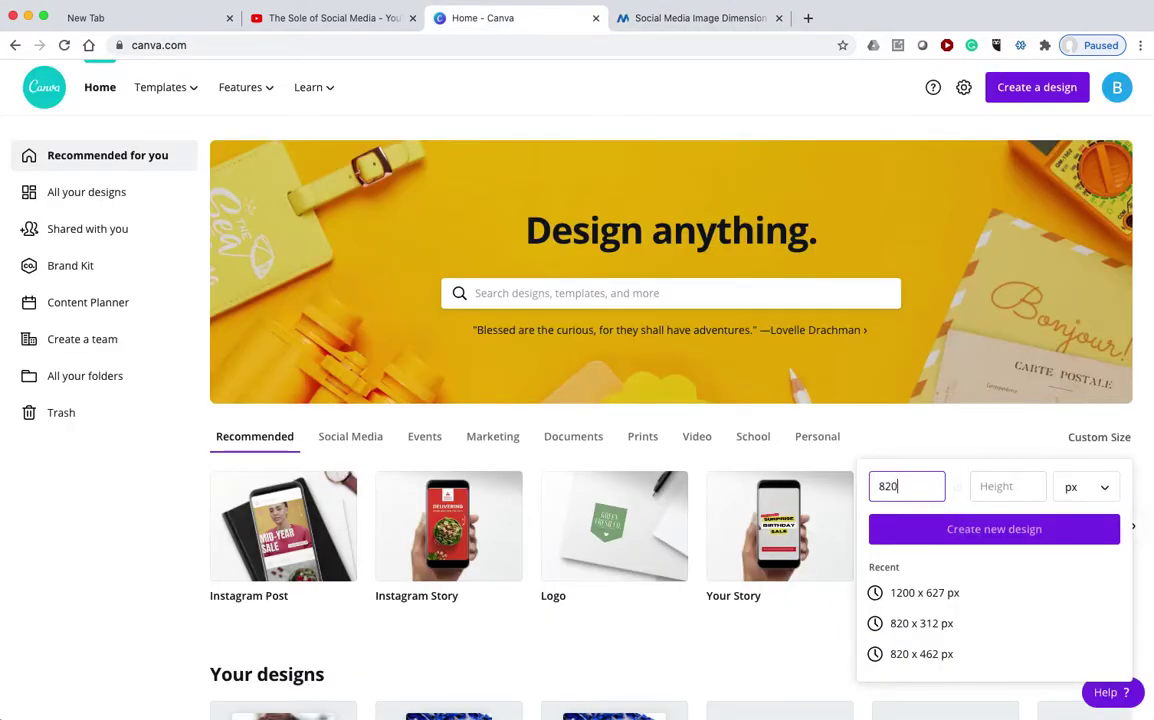
pyautogui.click(1010, 486)
pyautogui.write('312')
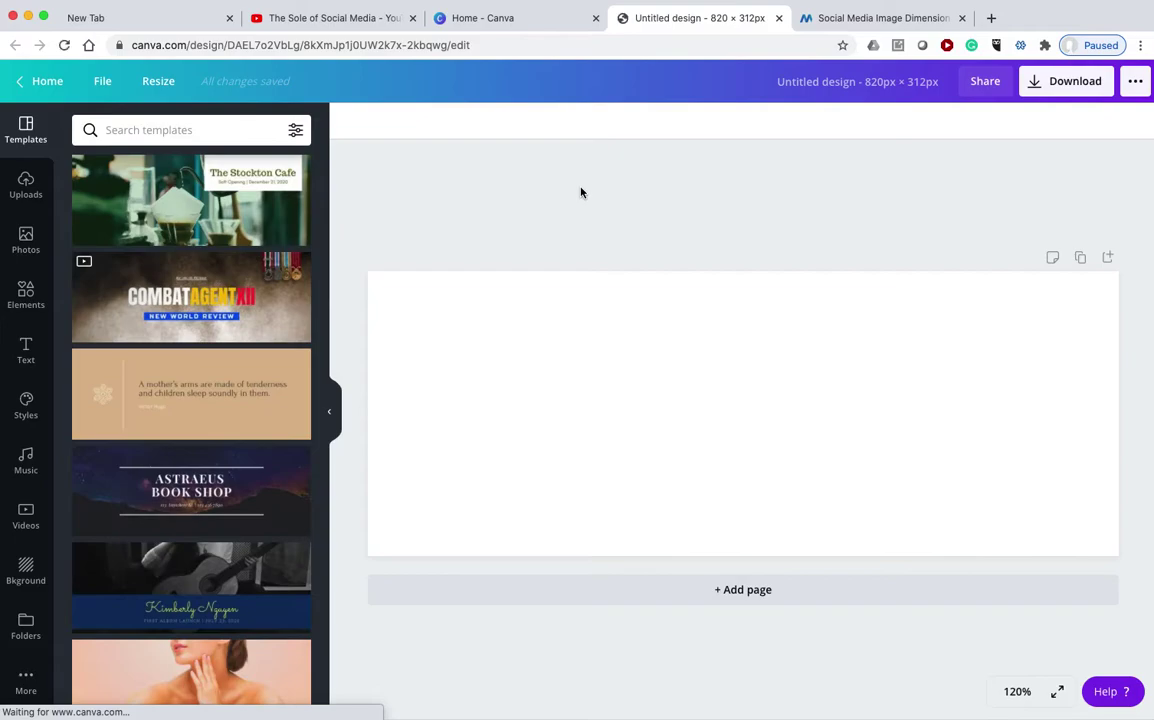
# Find the Sole of Social logo in Uploads by searching 'sole' and place it on the cover's left.
pyautogui.click(27, 185)
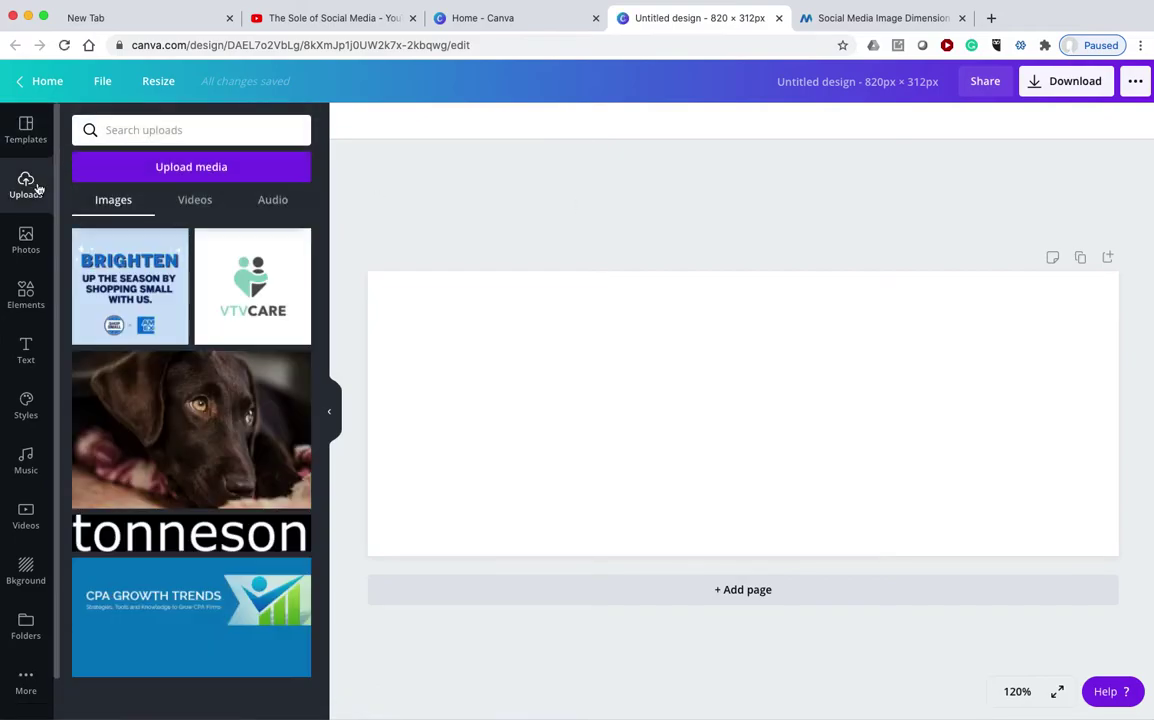
pyautogui.click(147, 131)
pyautogui.write('sole')
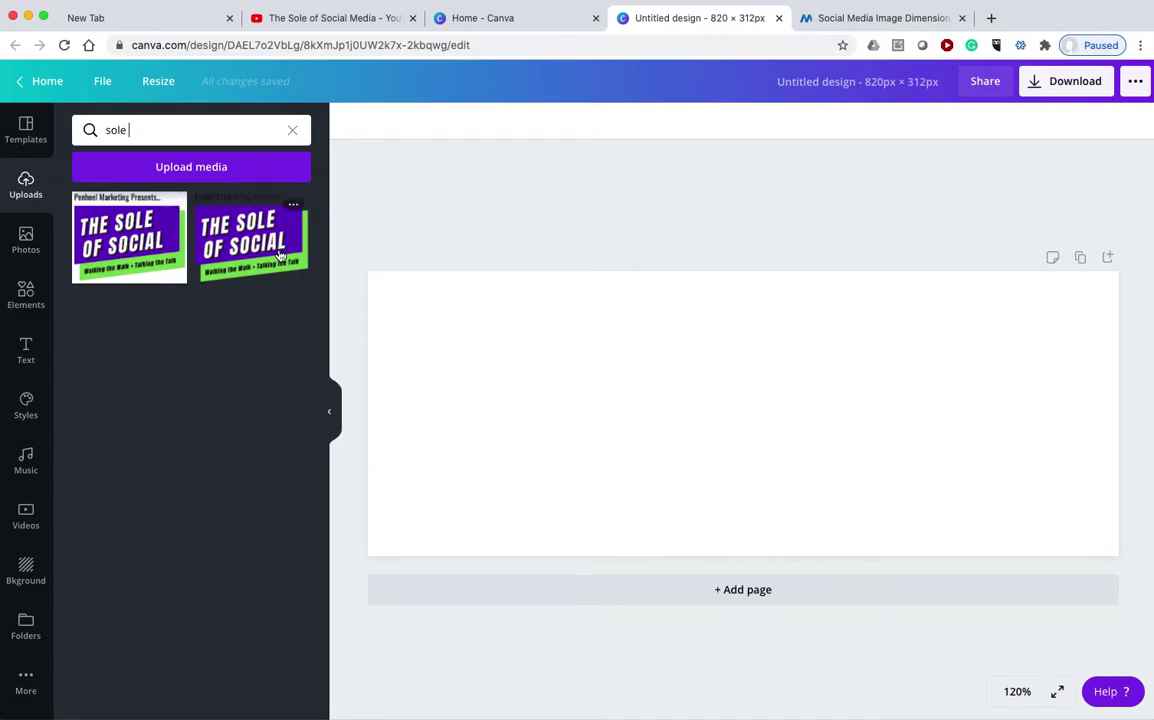
pyautogui.click(271, 247)
pyautogui.moveTo(677, 390); pyautogui.dragTo(467, 385)
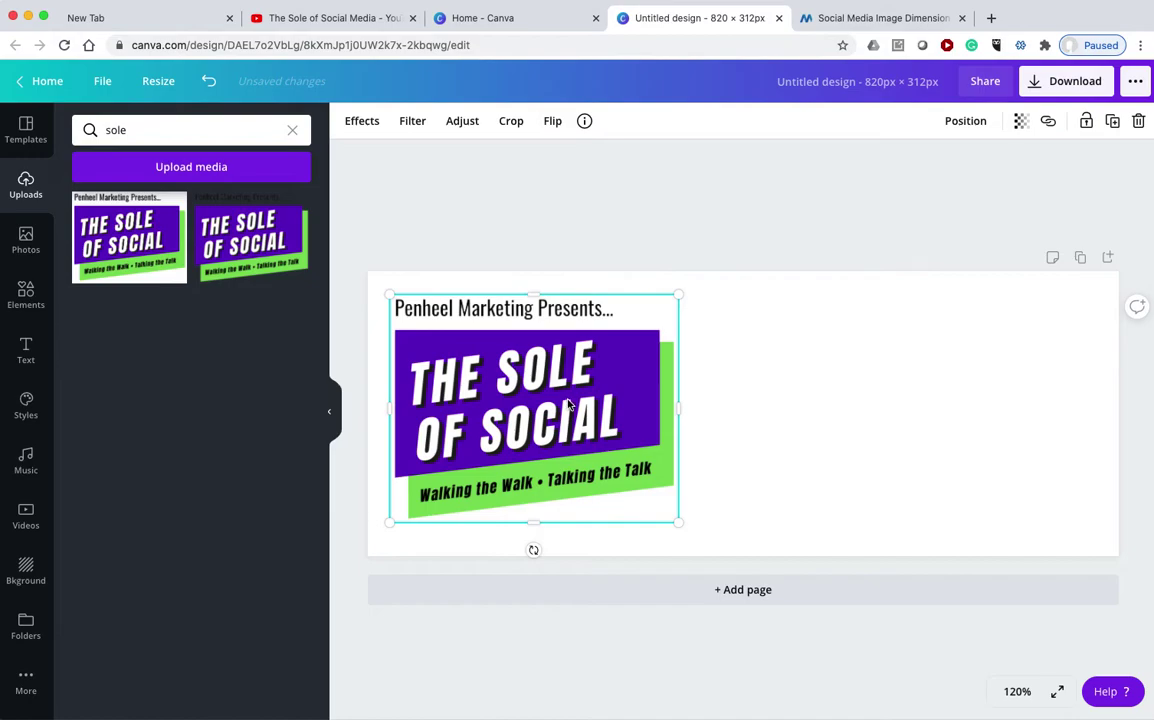
pyautogui.moveTo(567, 403); pyautogui.dragTo(573, 408)
pyautogui.click(502, 214)
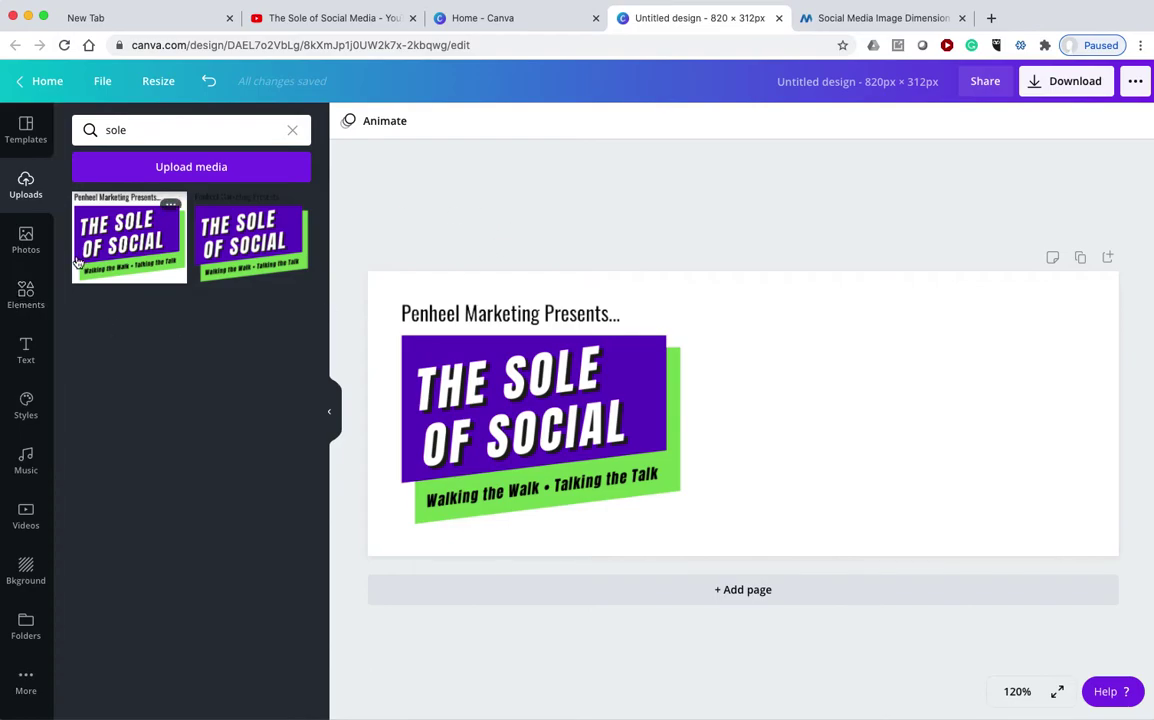
# Add a heading text box, move it to the upper right and widen it.
pyautogui.click(28, 350)
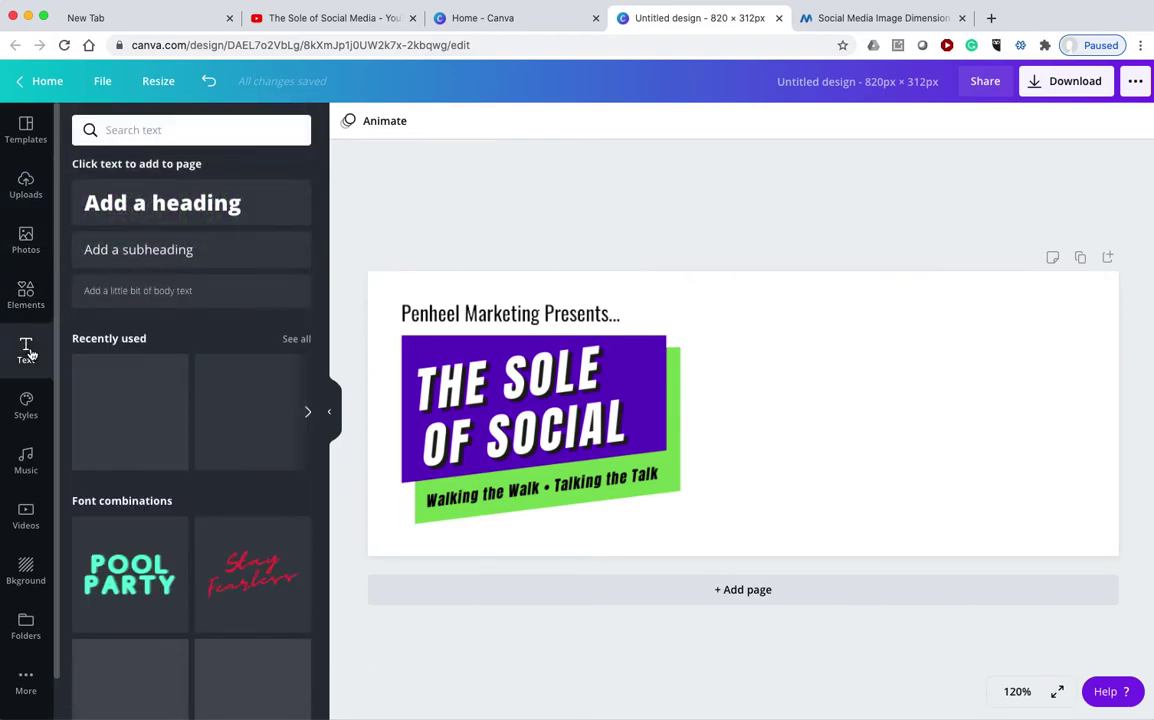
pyautogui.click(174, 206)
pyautogui.moveTo(726, 398); pyautogui.dragTo(853, 359)
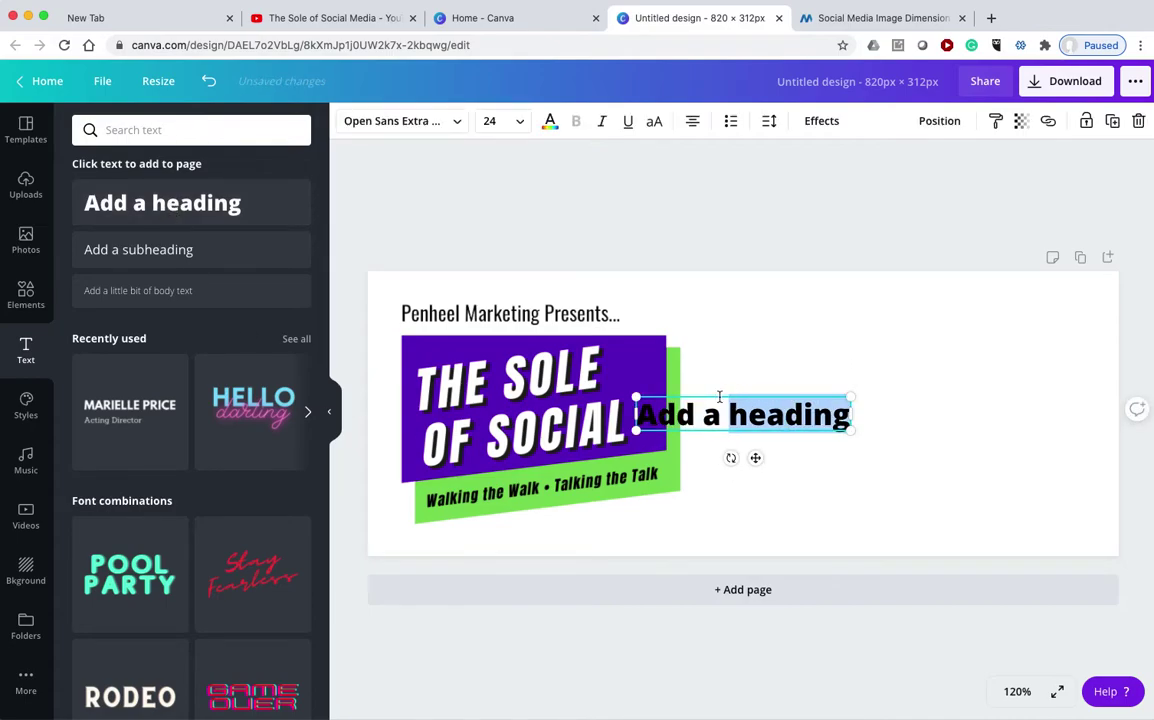
pyautogui.moveTo(719, 397); pyautogui.dragTo(860, 355)
pyautogui.click(762, 349)
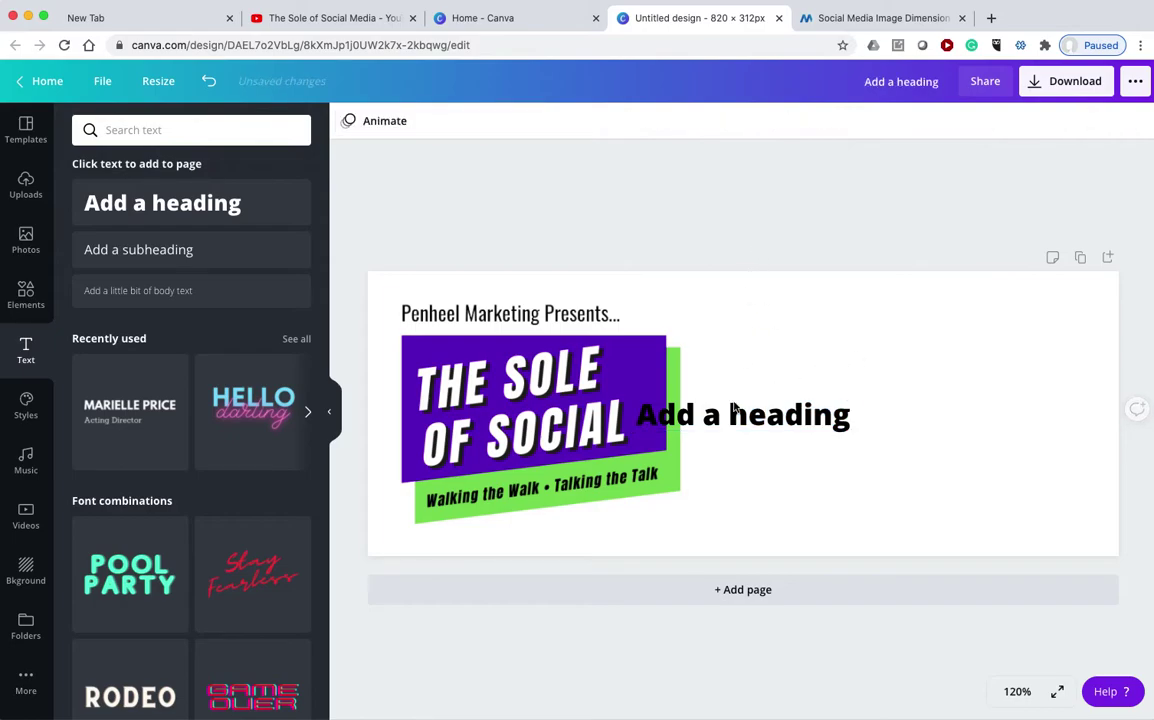
pyautogui.moveTo(734, 410); pyautogui.dragTo(818, 337)
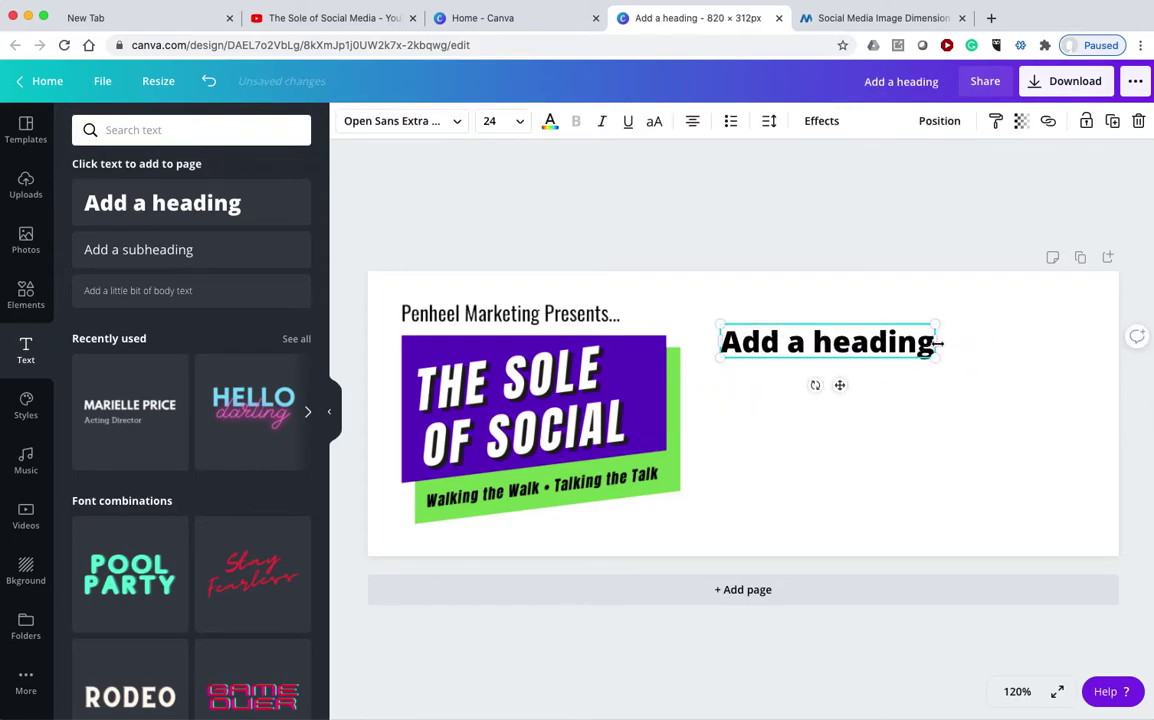
pyautogui.moveTo(935, 342); pyautogui.dragTo(1105, 342)
# Replace the heading text with 'Answering your' / 'social media questions.' on two lines.
pyautogui.doubleClick(942, 344)
pyautogui.tripleClick(942, 344)
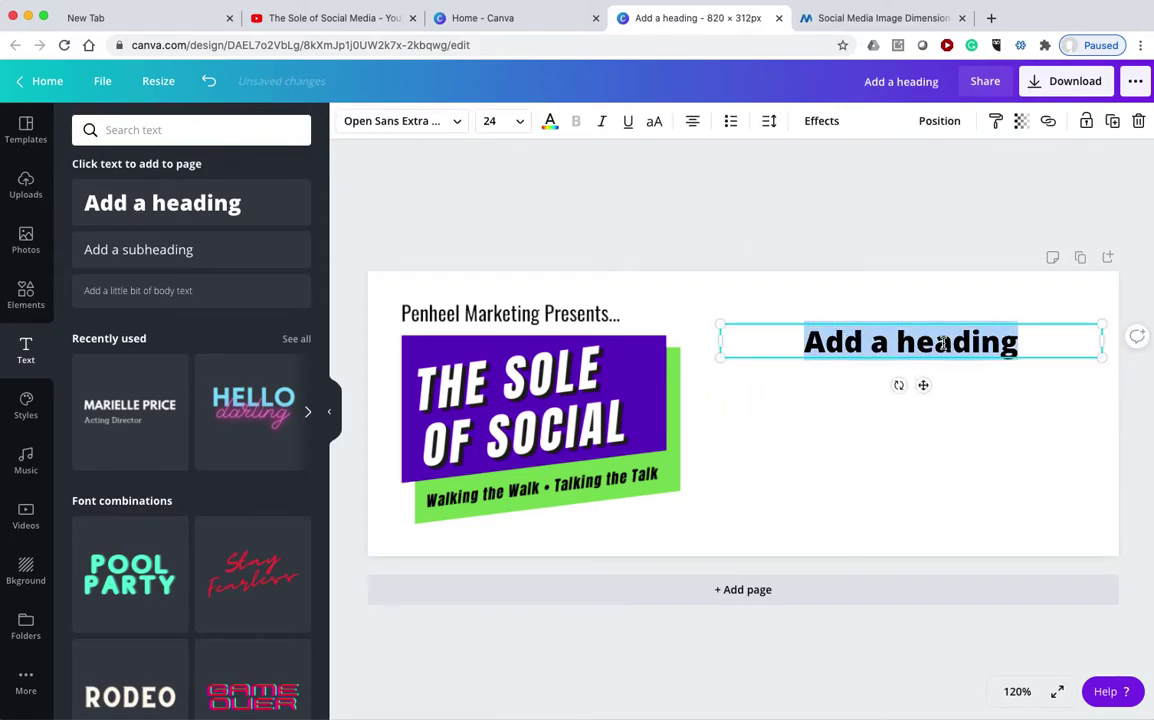
pyautogui.write('Ansering')
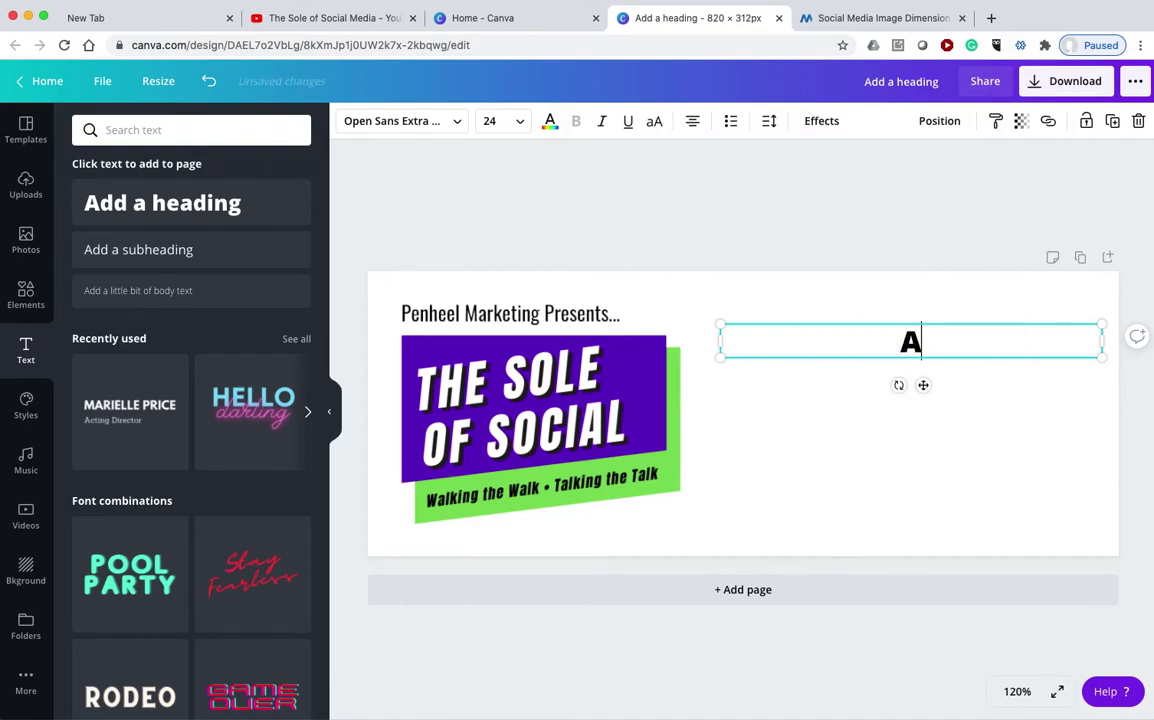
pyautogui.press('BackSpace')
pyautogui.press('BackSpace')
pyautogui.press('BackSpace')
pyautogui.press('BackSpace')
pyautogui.press('BackSpace')
pyautogui.write('wering your')
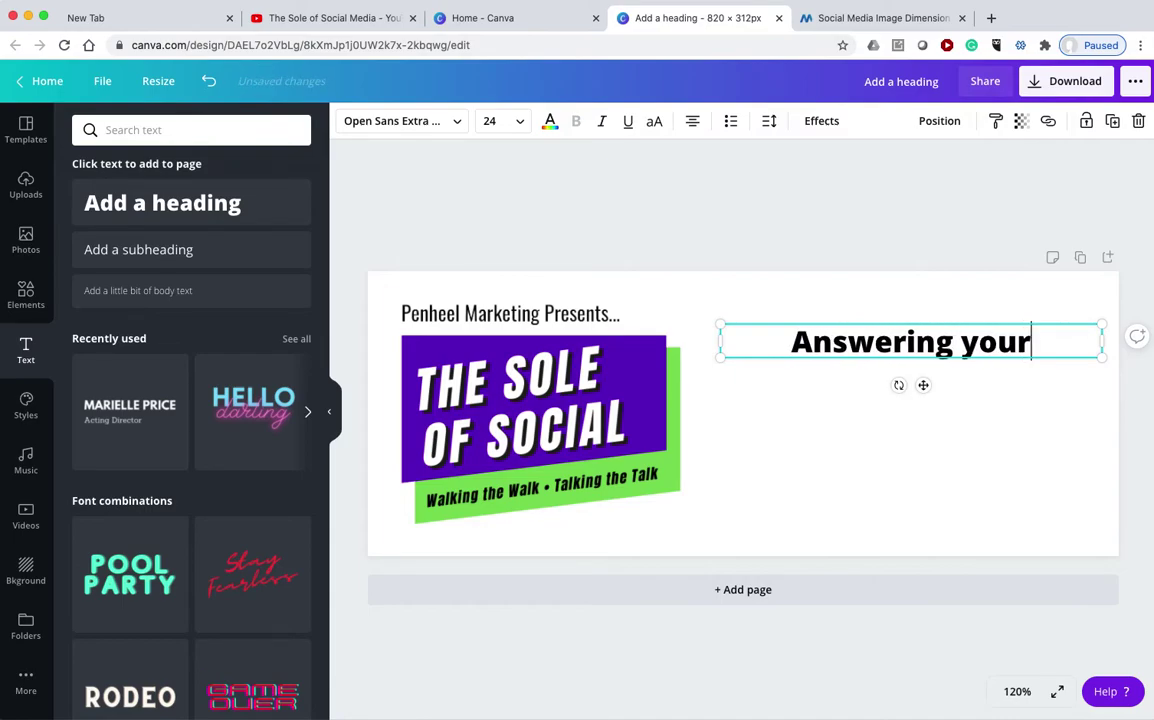
pyautogui.press('Return')
pyautogui.write('s')
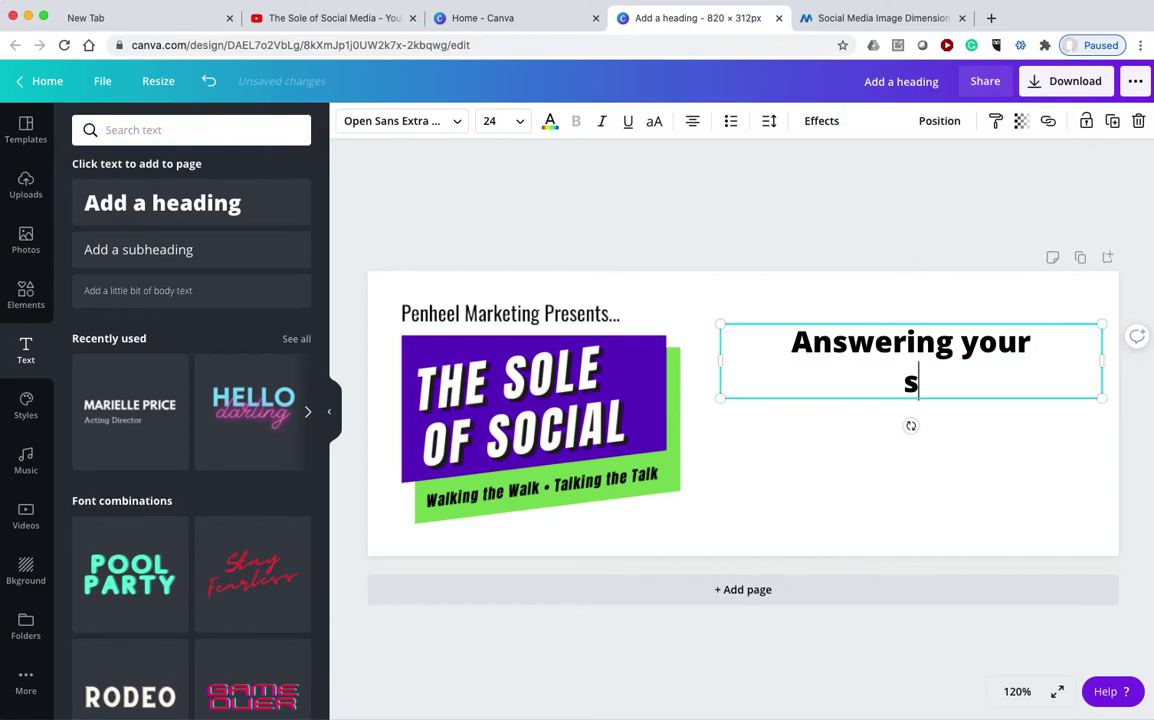
pyautogui.write('ocial media quiest')
pyautogui.press('BackSpace')
pyautogui.press('BackSpace')
pyautogui.press('BackSpace')
pyautogui.press('BackSpace')
pyautogui.write('uestio')
pyautogui.press('BackSpace')
pyautogui.press('BackSpace')
pyautogui.press('BackSpace')
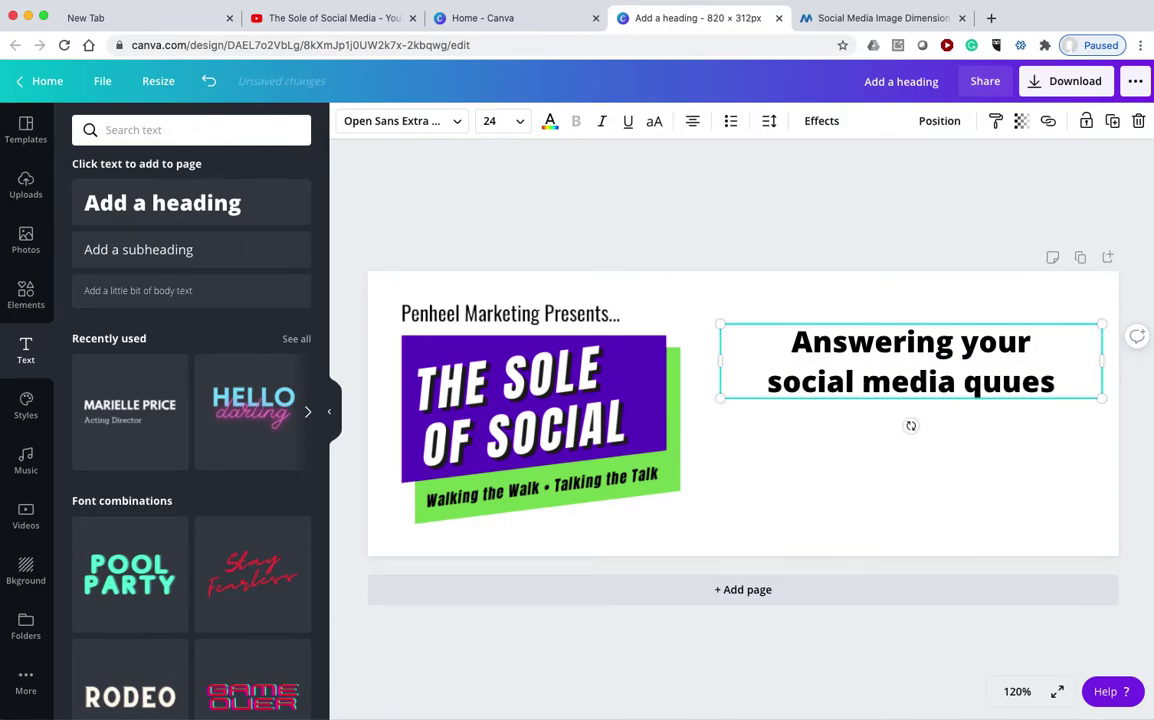
pyautogui.press('BackSpace')
pyautogui.press('BackSpace')
pyautogui.press('BackSpace')
pyautogui.write('esions')
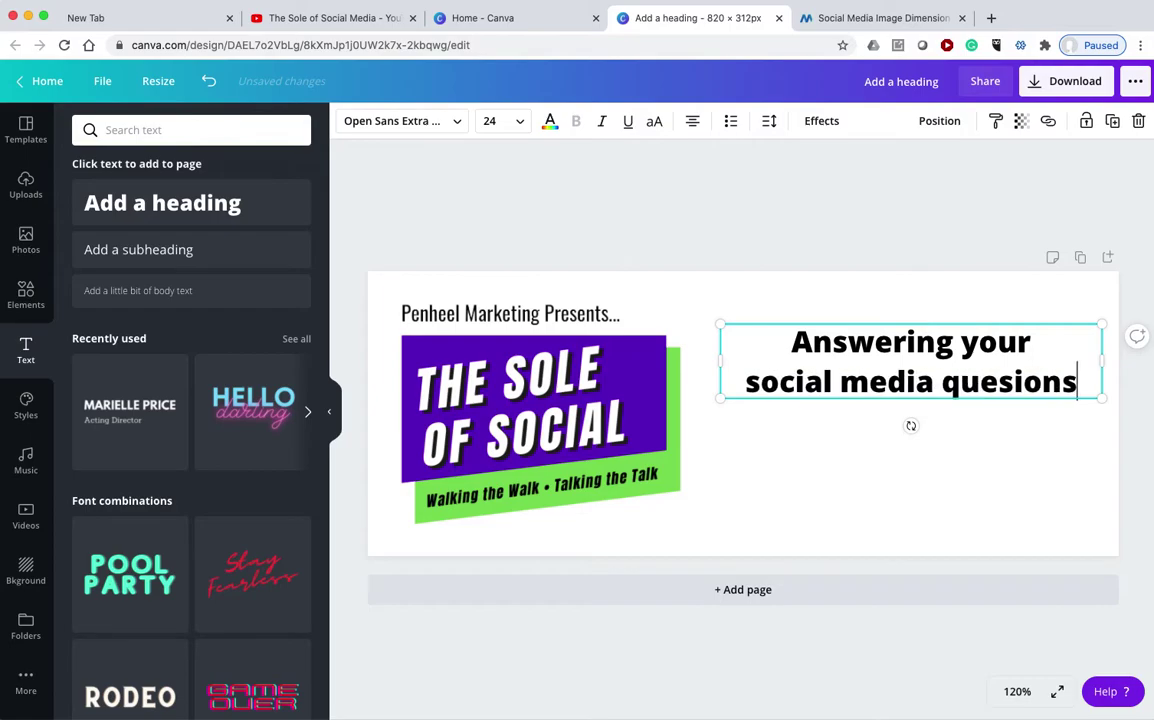
pyautogui.write('.')
pyautogui.press('BackSpace')
pyautogui.press('BackSpace')
pyautogui.press('BackSpace')
pyautogui.press('BackSpace')
pyautogui.press('BackSpace')
pyautogui.press('BackSpace')
pyautogui.press('BackSpace')
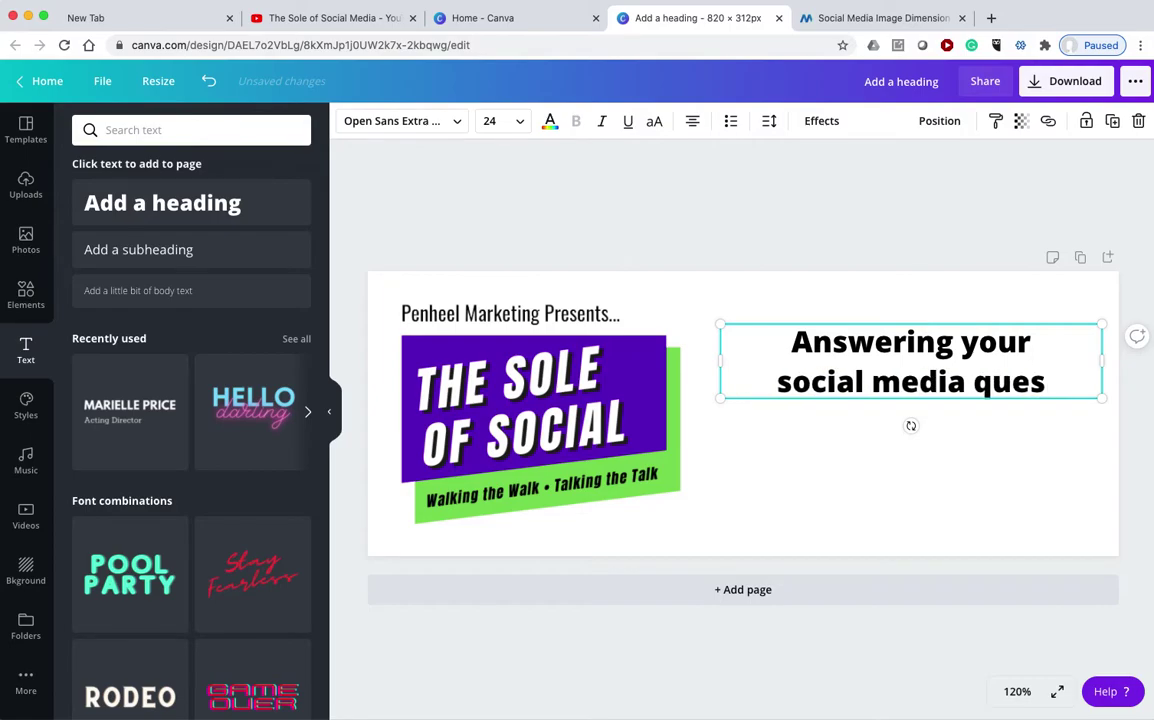
pyautogui.write('tio')
pyautogui.press('BackSpace')
pyautogui.press('BackSpace')
pyautogui.press('BackSpace')
pyautogui.write('stions.')
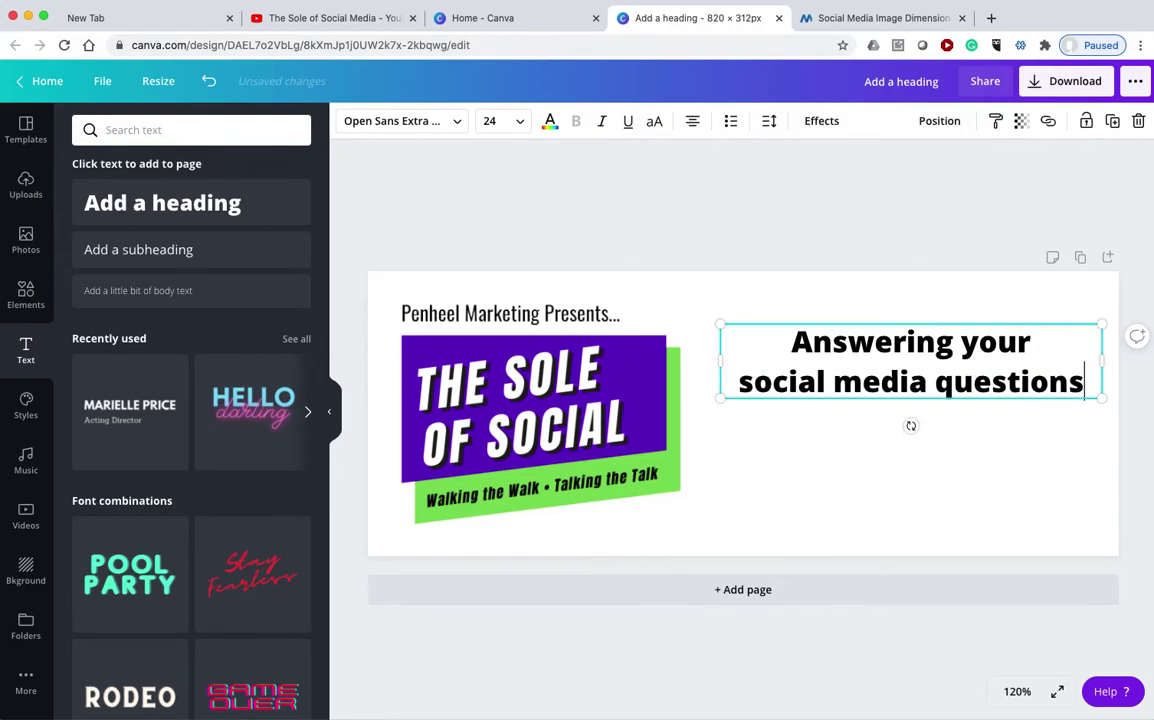
# Add 'View our YouTube Playlist' below the question and nudge the heading slightly higher.
pyautogui.press('Return')
pyautogui.press('Return')
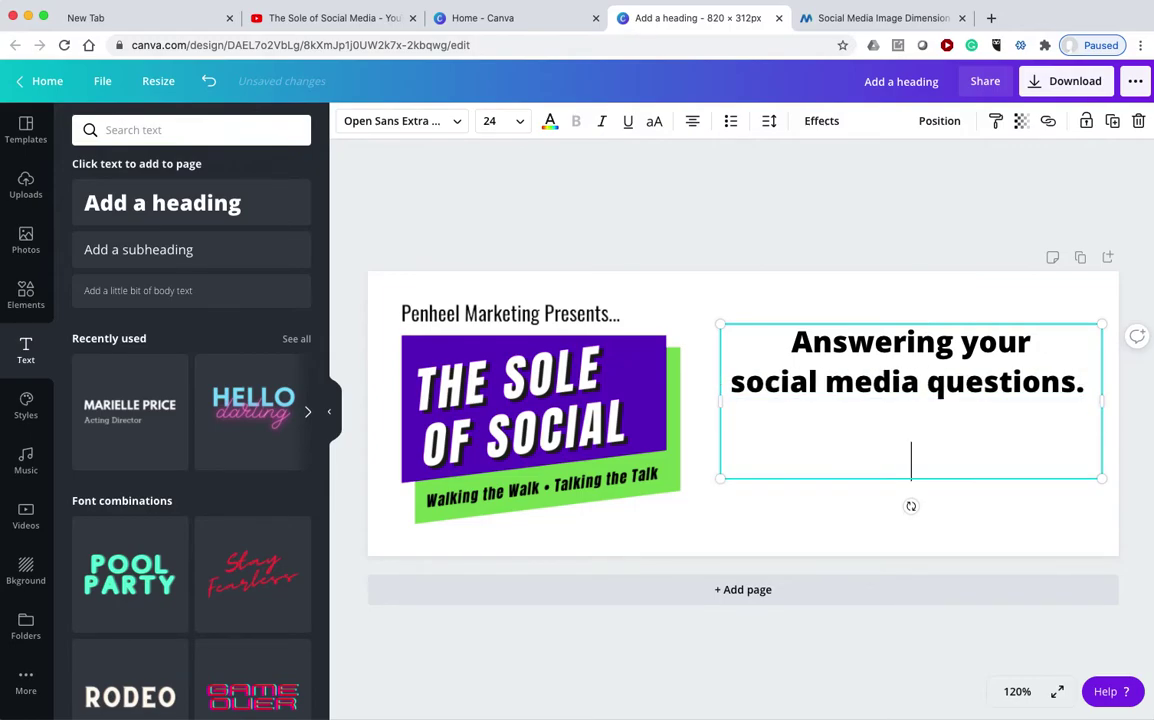
pyautogui.write('View our Youtu')
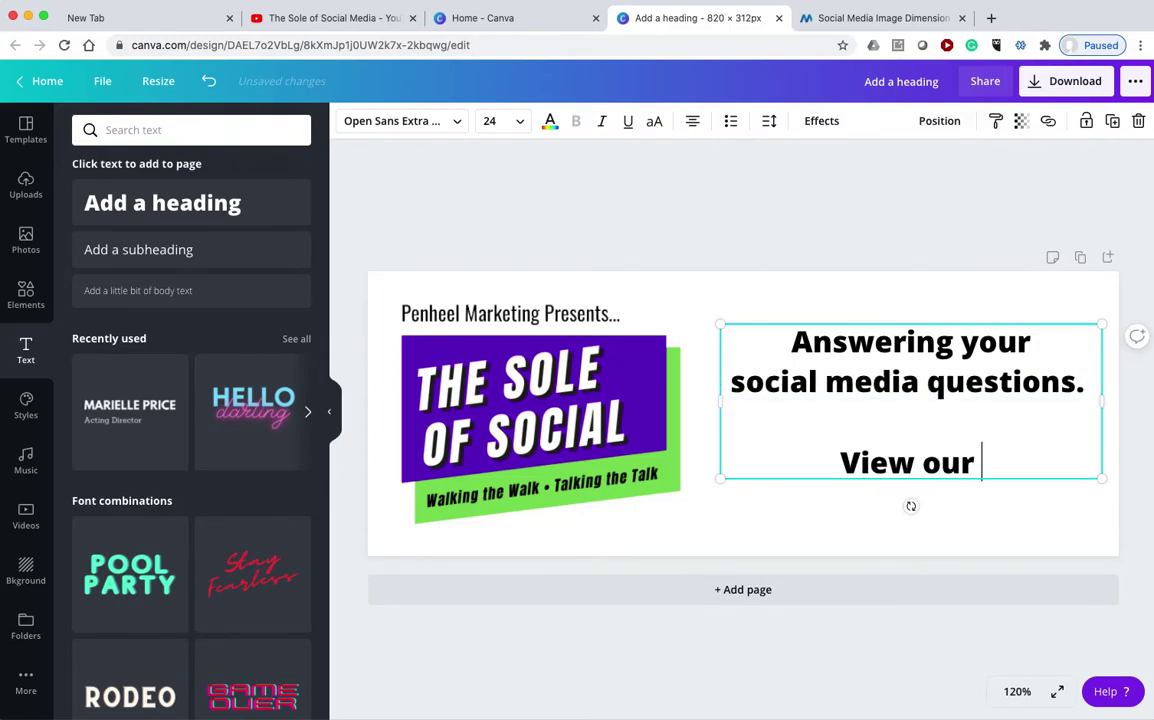
pyautogui.press('BackSpace')
pyautogui.press('BackSpace')
pyautogui.write('Tun')
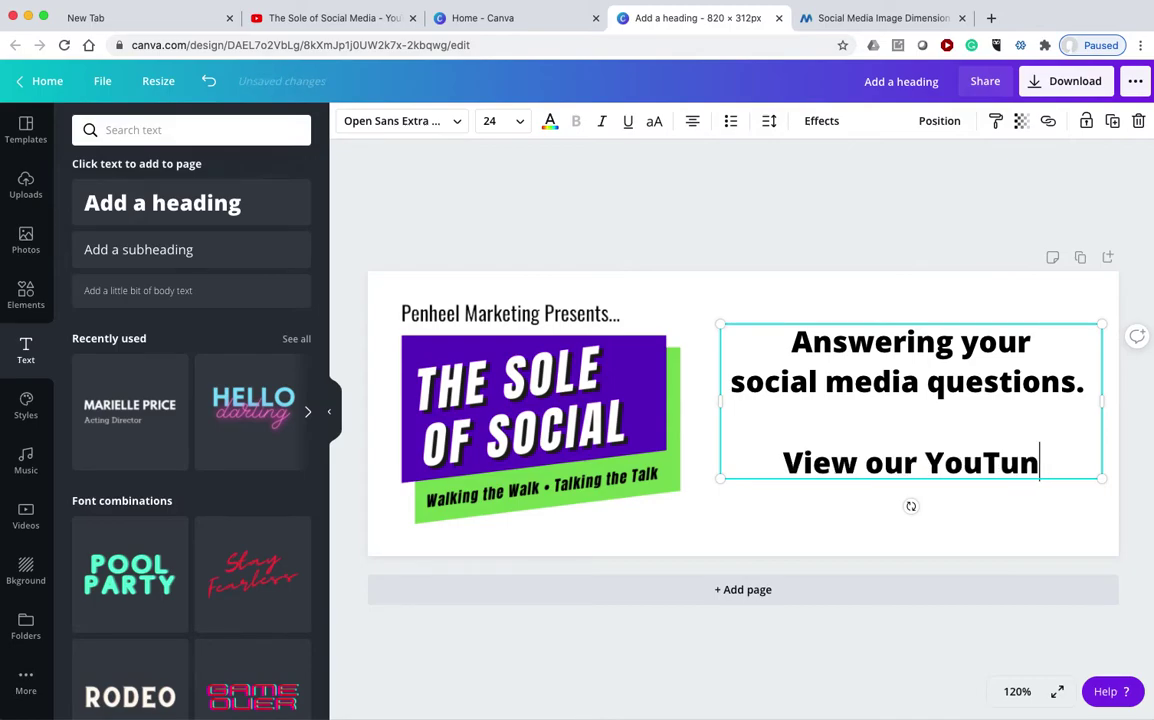
pyautogui.press('BackSpace')
pyautogui.write('be Pla')
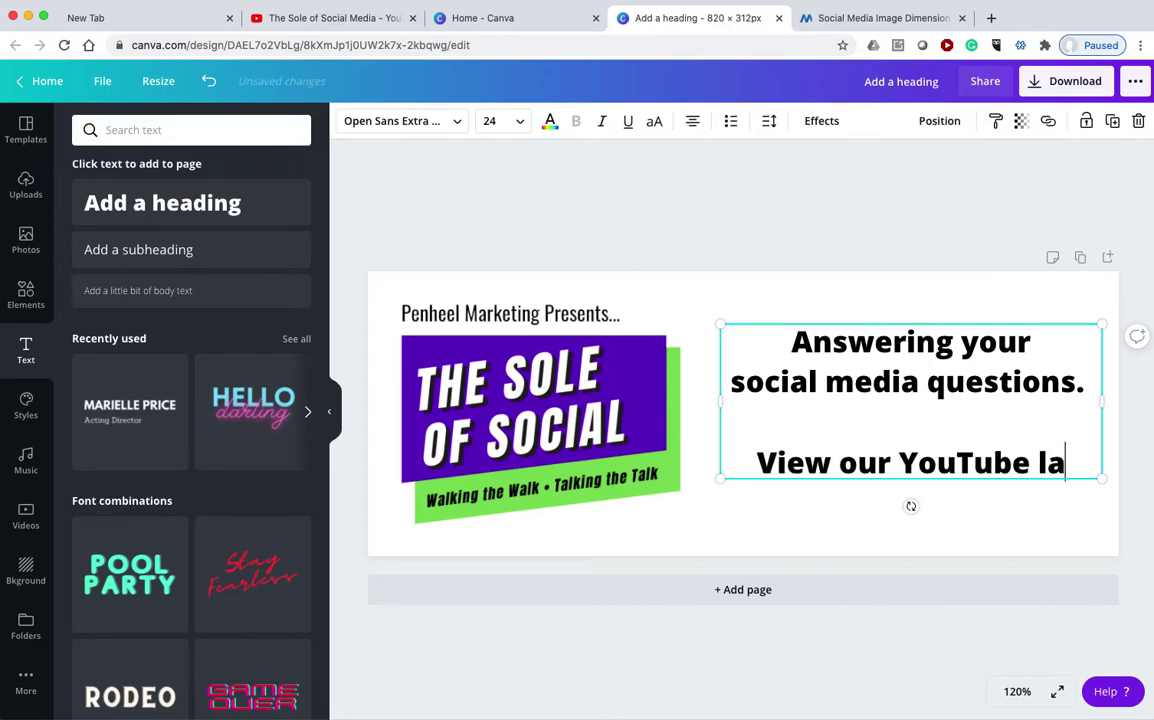
pyautogui.press('BackSpace')
pyautogui.press('BackSpace')
pyautogui.write('Playlist')
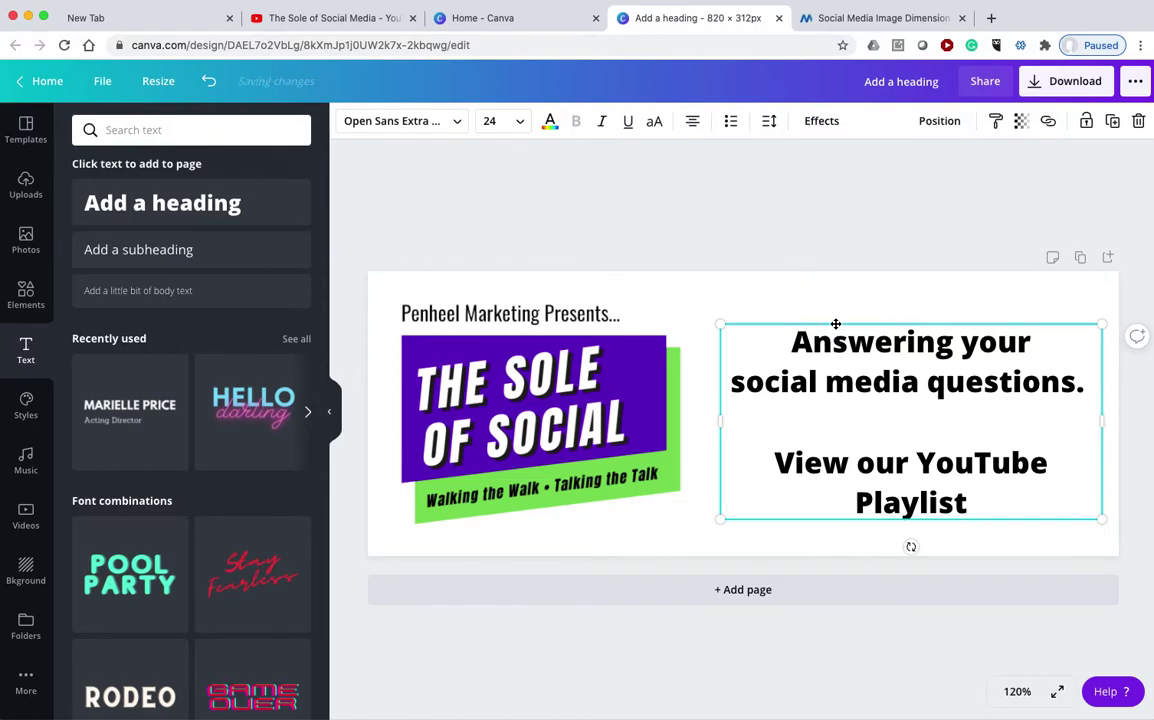
pyautogui.moveTo(836, 324); pyautogui.dragTo(833, 309)
pyautogui.click(863, 250)
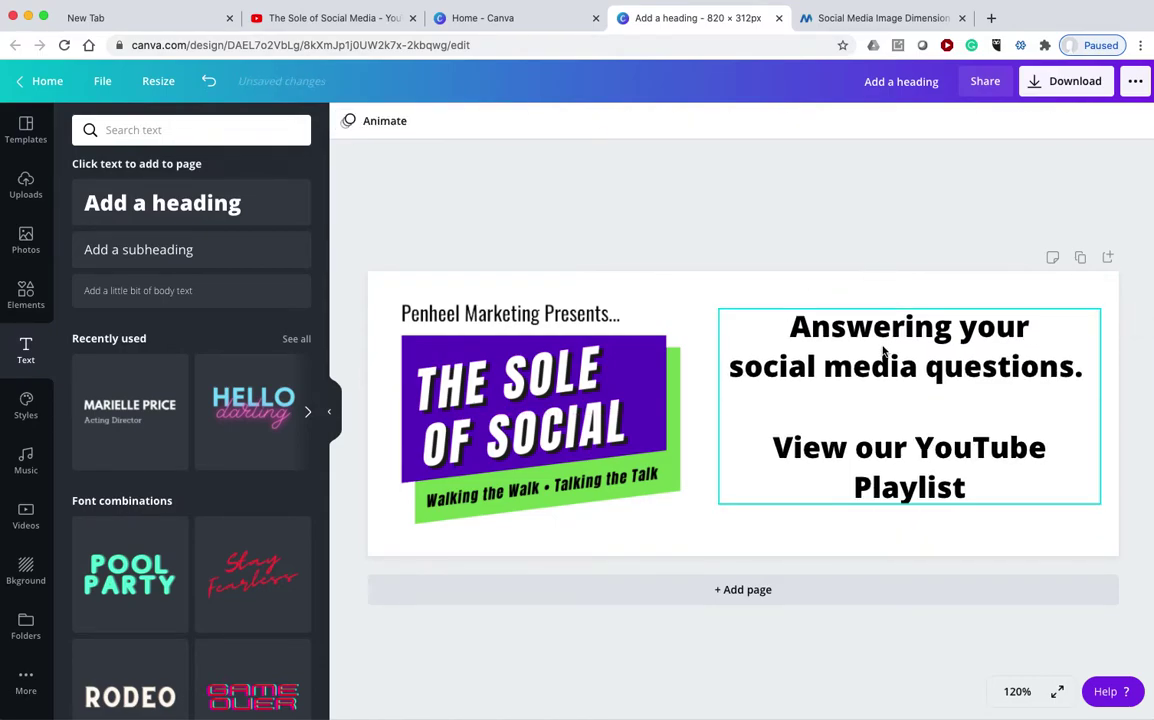
pyautogui.moveTo(884, 363); pyautogui.dragTo(878, 325)
# Search Elements for 'arrow' and browse through the arrow graphics.
pyautogui.press('Escape')
pyautogui.click(30, 292)
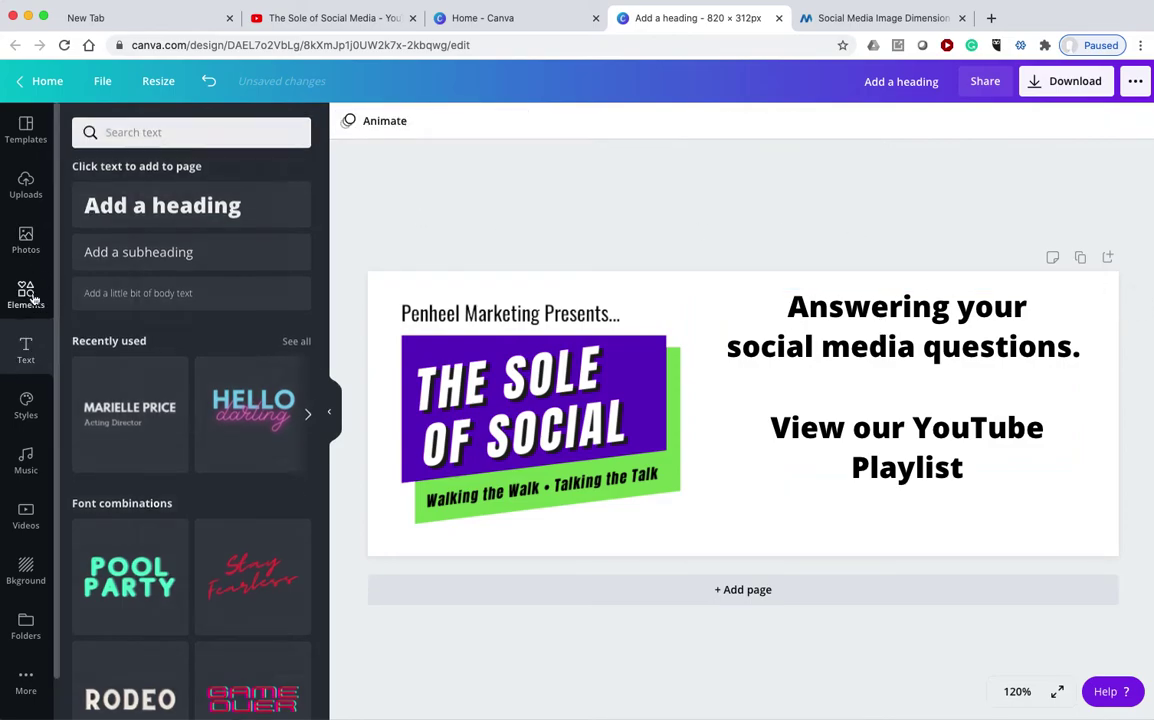
pyautogui.click(150, 131)
pyautogui.write('arrow')
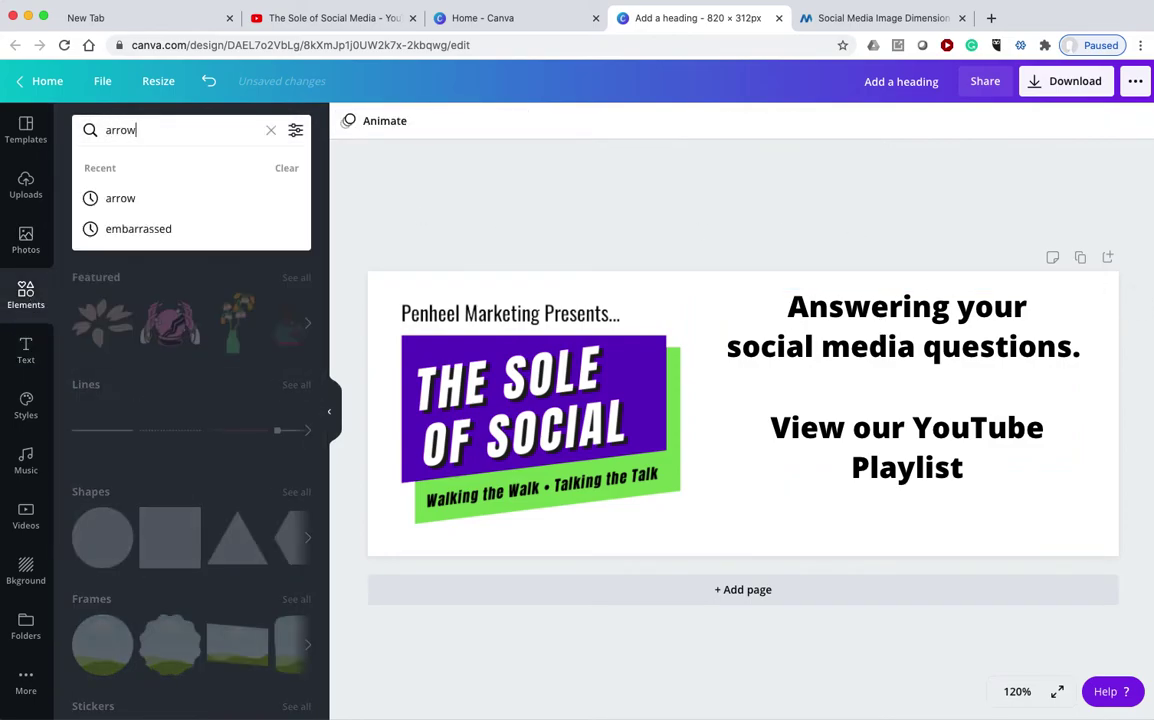
pyautogui.press('Return')
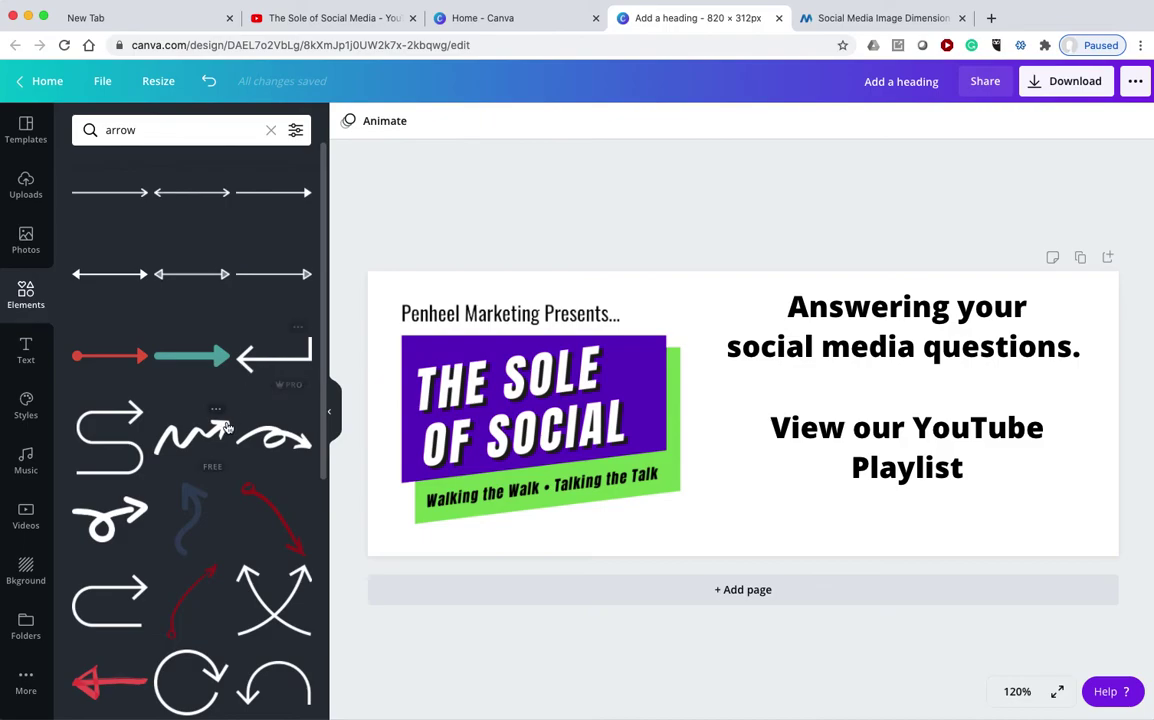
pyautogui.scroll(-3, 228, 427)
pyautogui.scroll(-2, 228, 427)
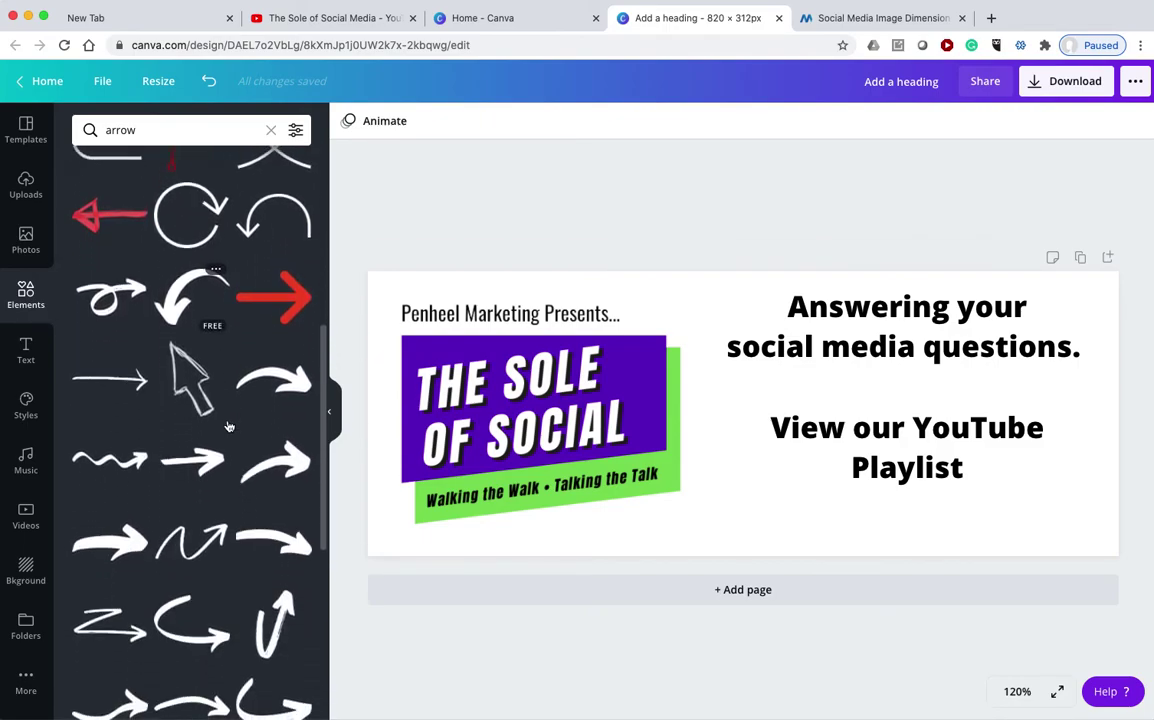
pyautogui.scroll(-2, 237, 536)
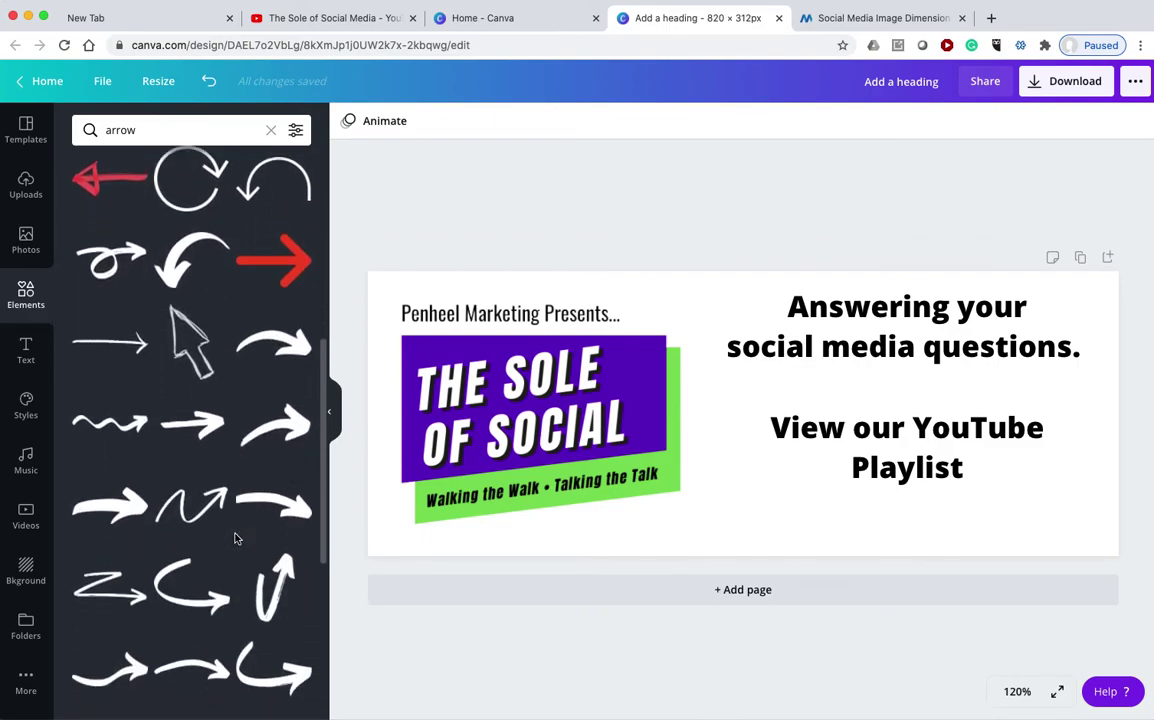
pyautogui.scroll(-2, 237, 539)
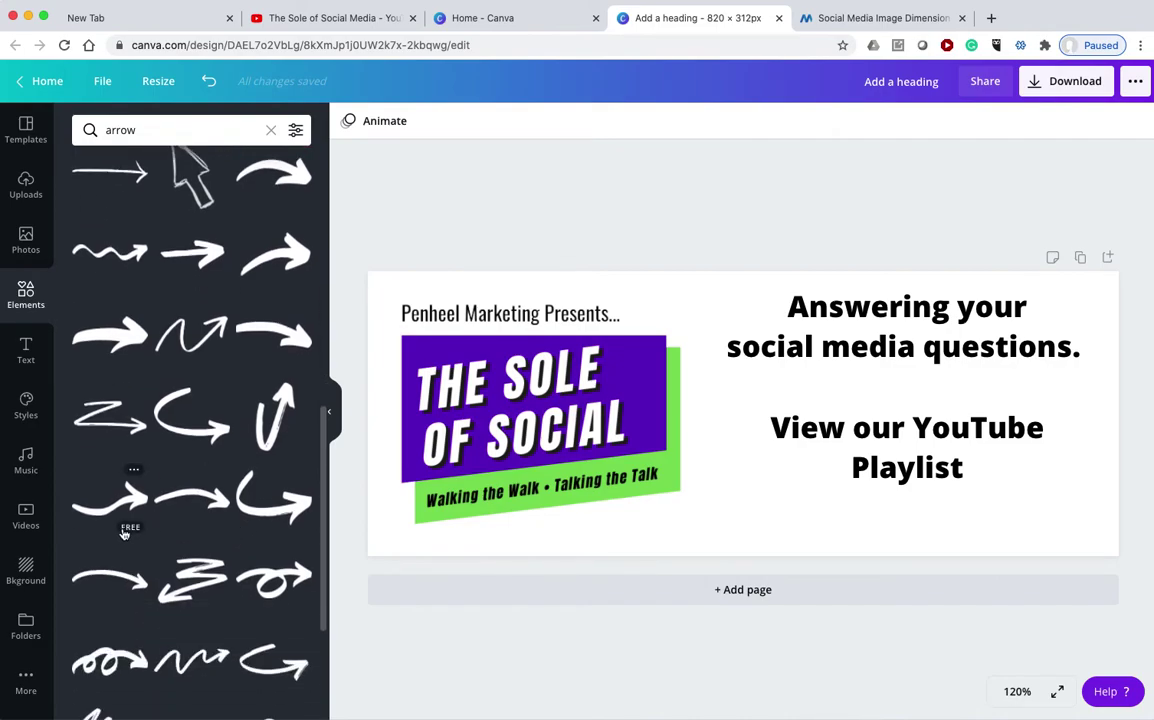
pyautogui.scroll(-4, 125, 532)
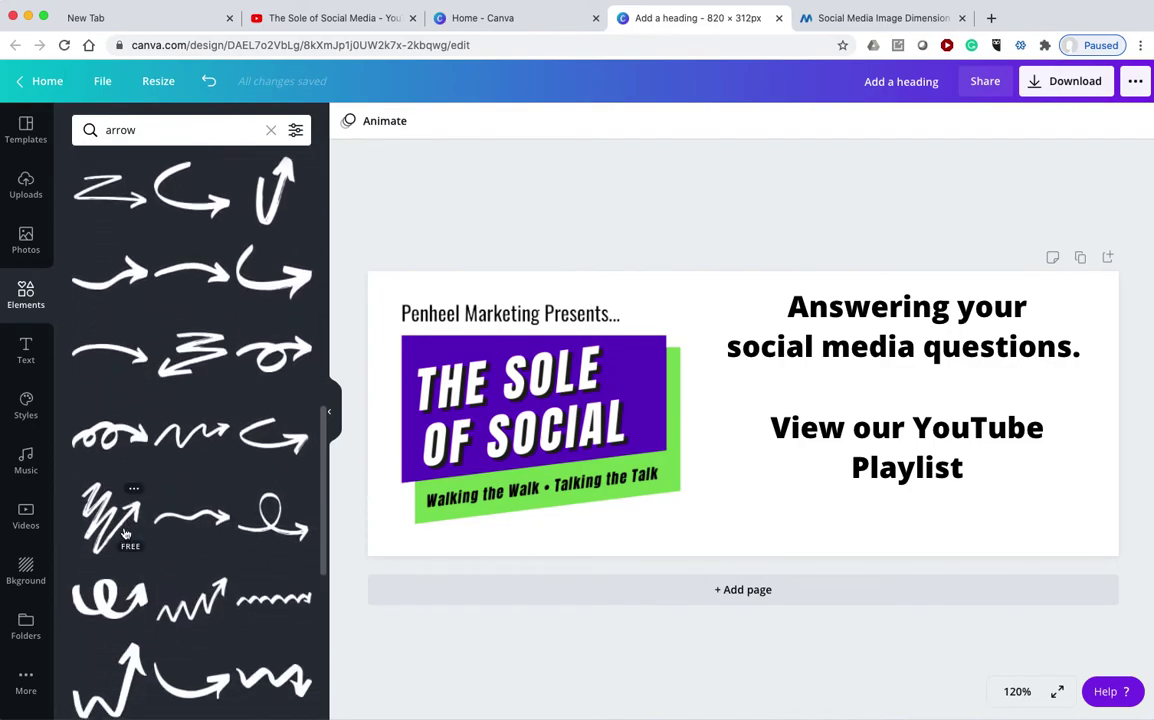
pyautogui.scroll(-3, 125, 533)
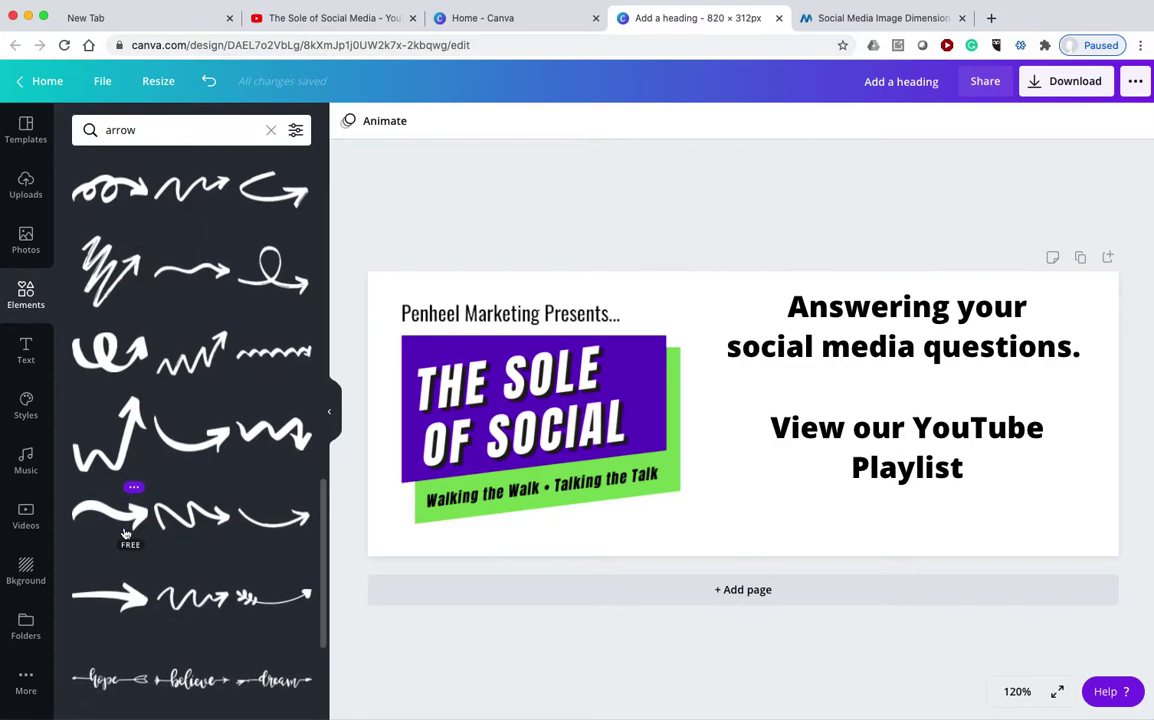
pyautogui.scroll(-5, 125, 533)
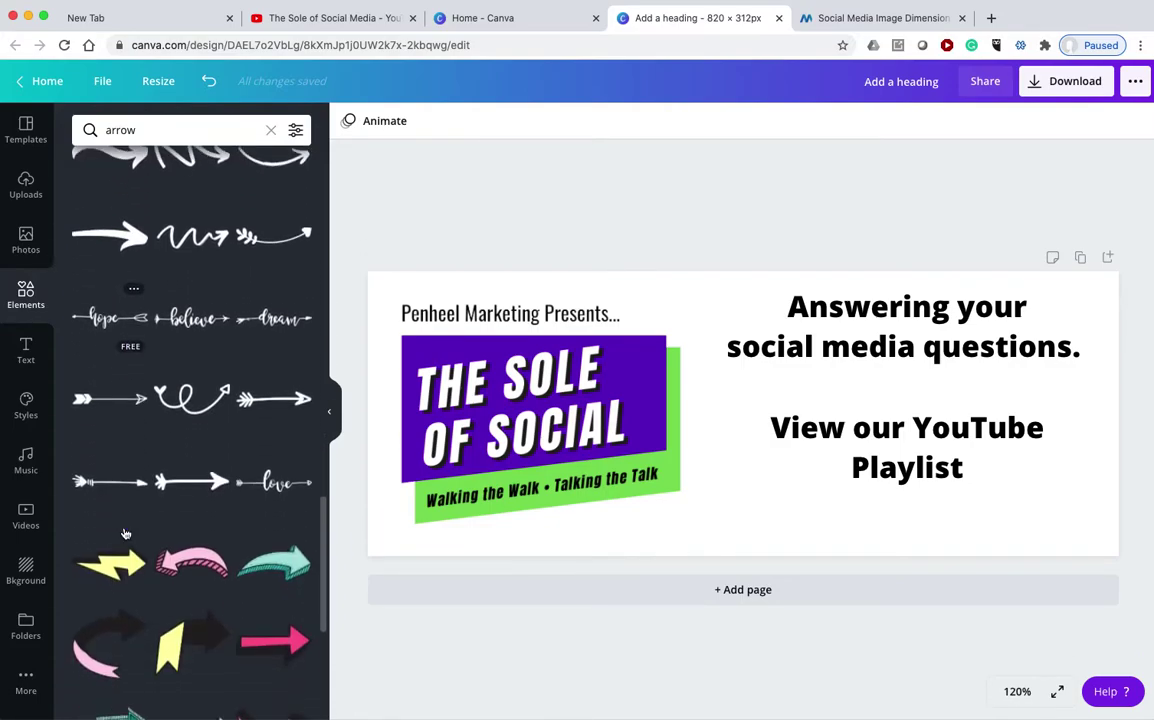
pyautogui.scroll(-4, 125, 532)
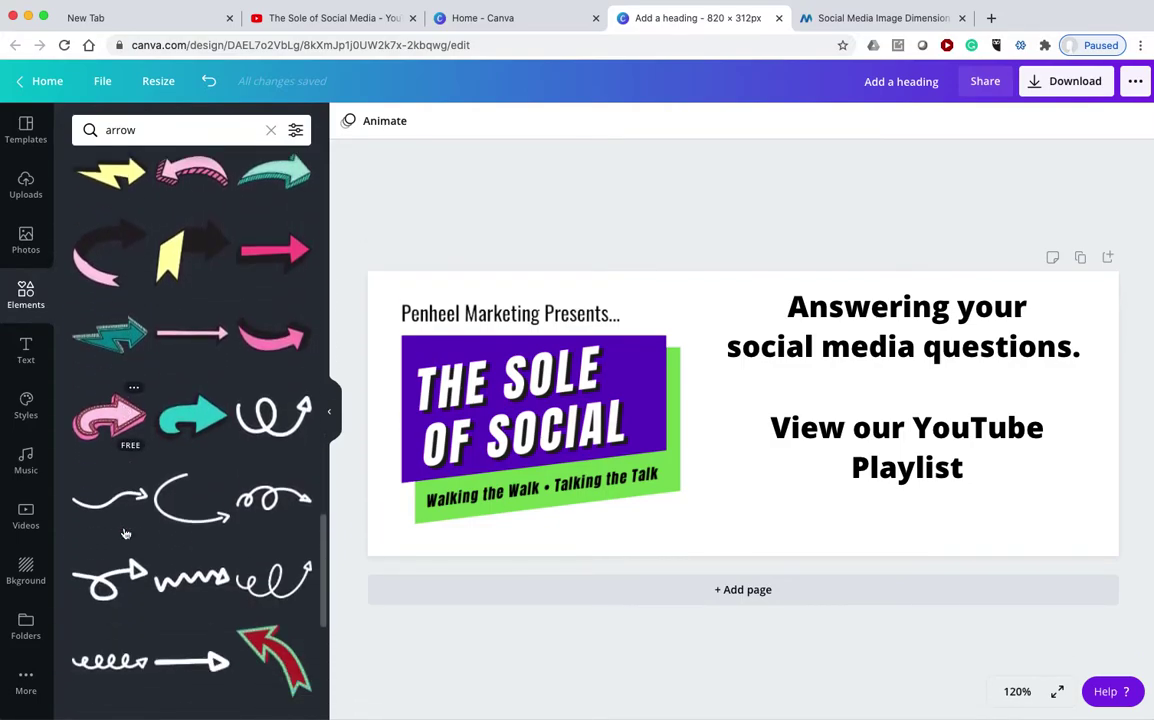
pyautogui.scroll(-1, 125, 533)
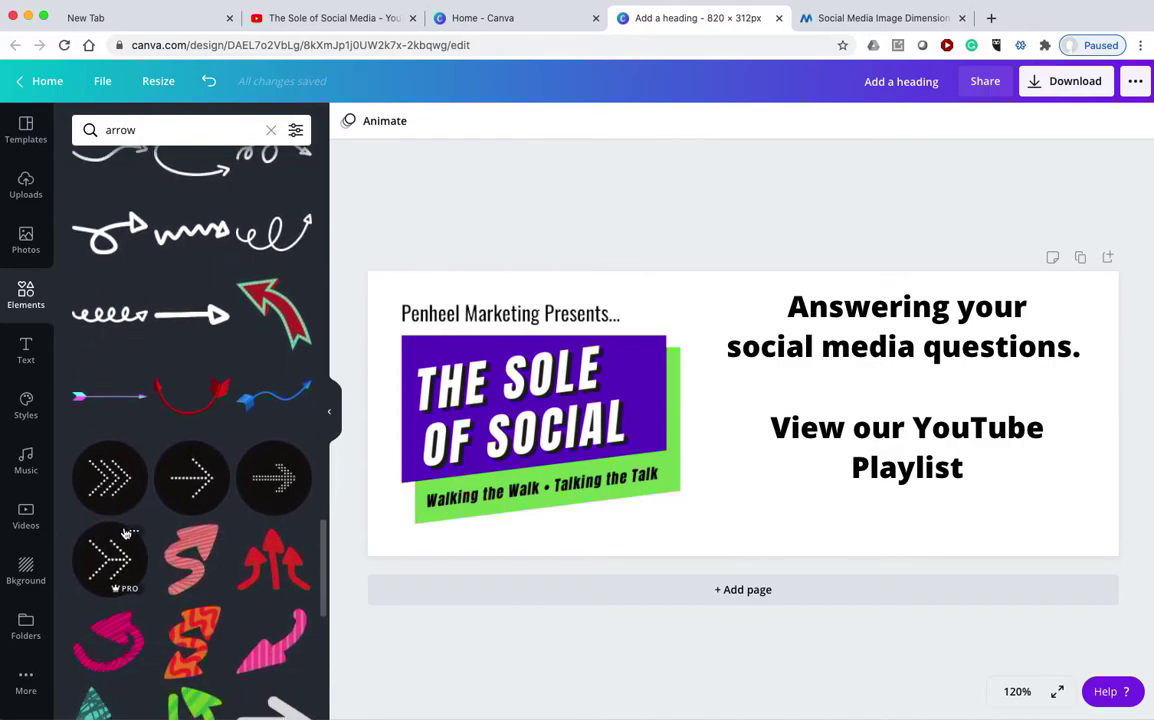
pyautogui.scroll(3, 105, 450)
pyautogui.click(107, 131)
# Change the Elements search to 'purple arrow', fixing the misspelling, and rerun it.
pyautogui.write('pr')
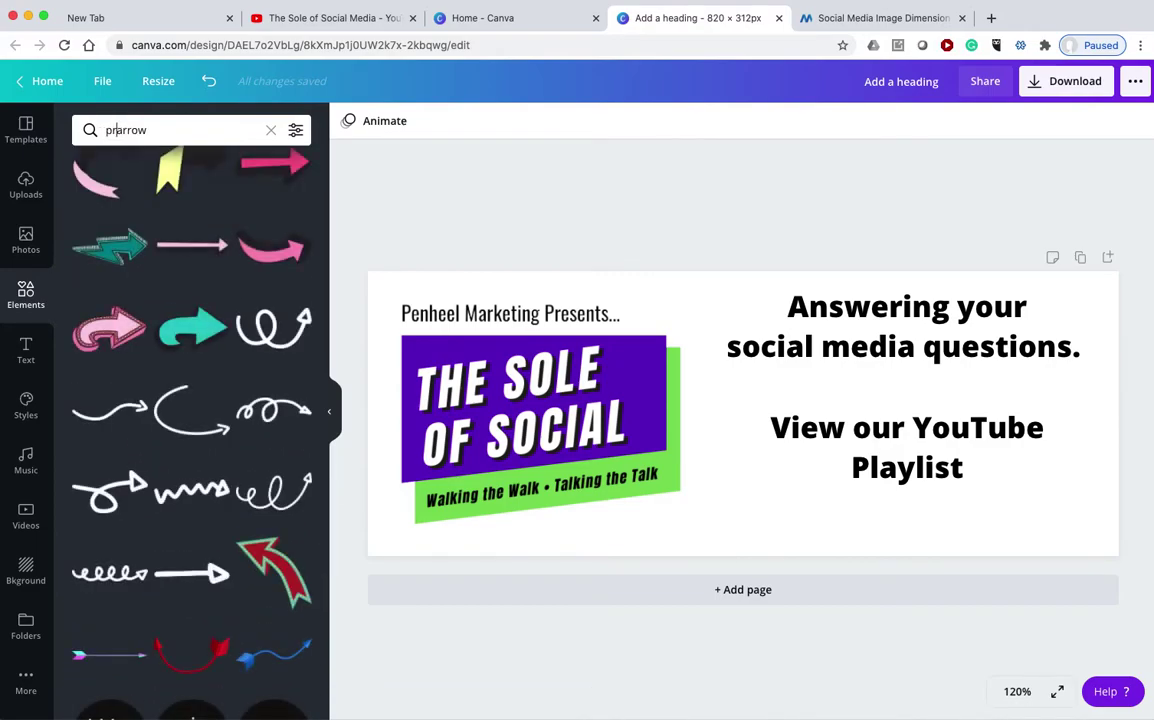
pyautogui.write('uple')
pyautogui.press('Return')
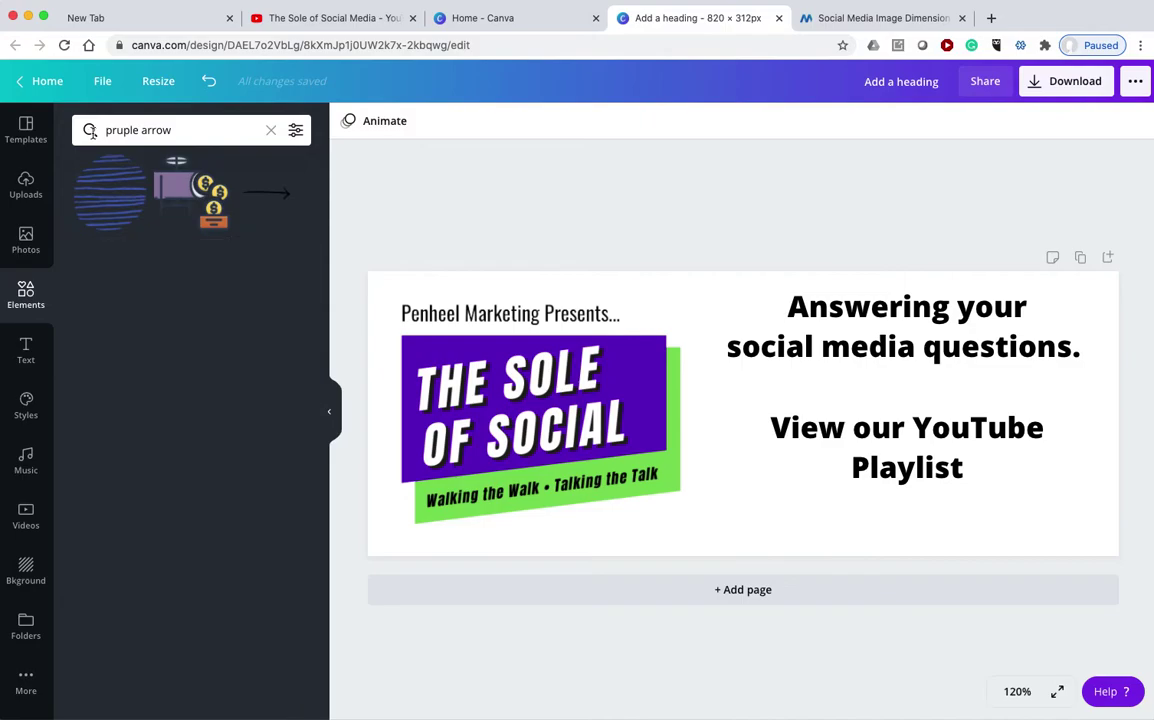
pyautogui.doubleClick(123, 130)
pyautogui.write('pripl')
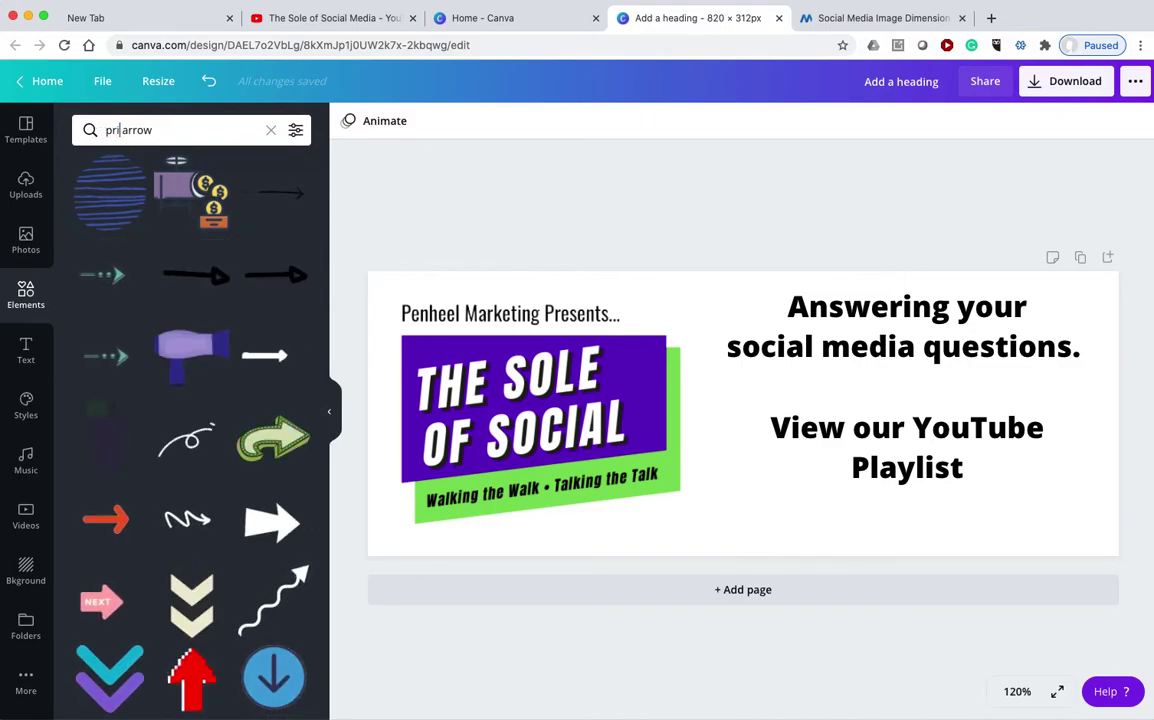
pyautogui.press('BackSpace')
pyautogui.press('BackSpace')
pyautogui.press('BackSpace')
pyautogui.press('BackSpace')
pyautogui.write('urple')
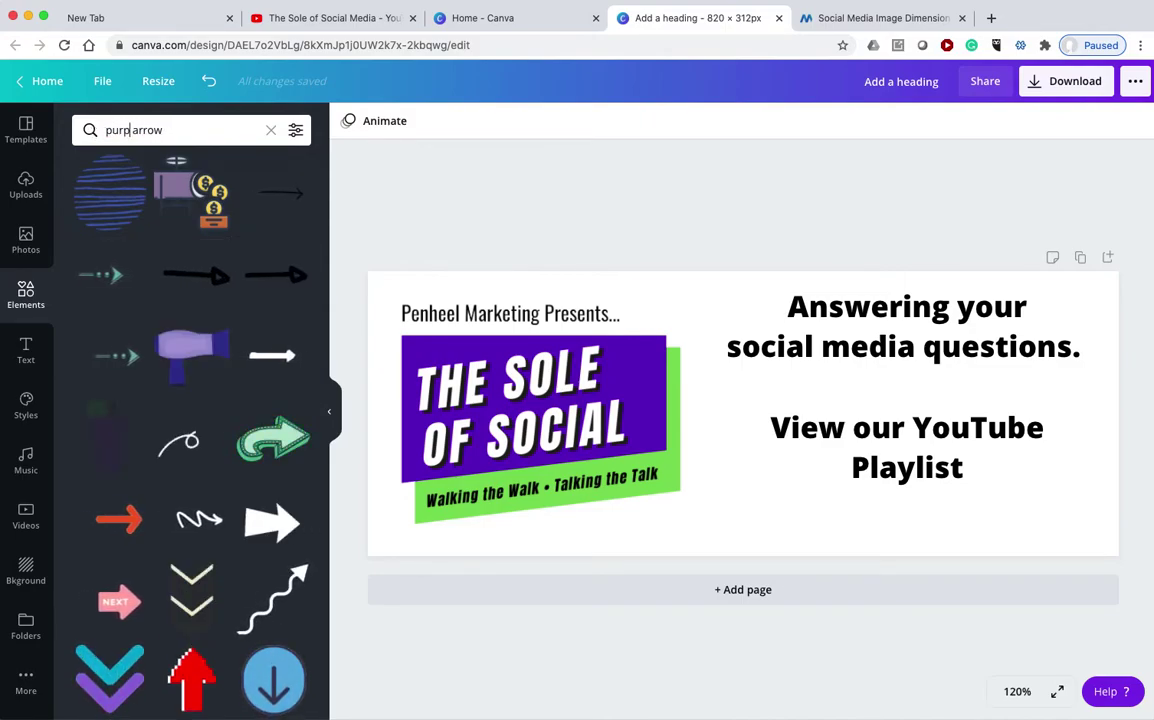
pyautogui.press('Return')
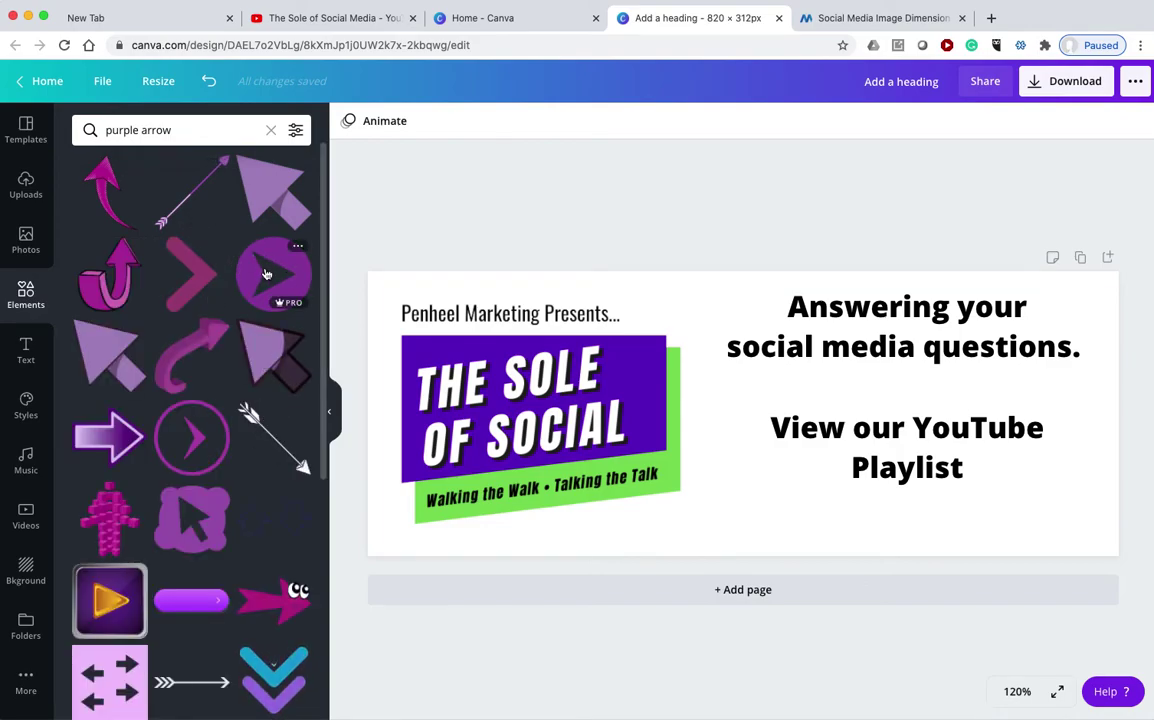
# Add the outlined purple arrow, shrink it, and set it just under 'Playlist'.
pyautogui.click(112, 434)
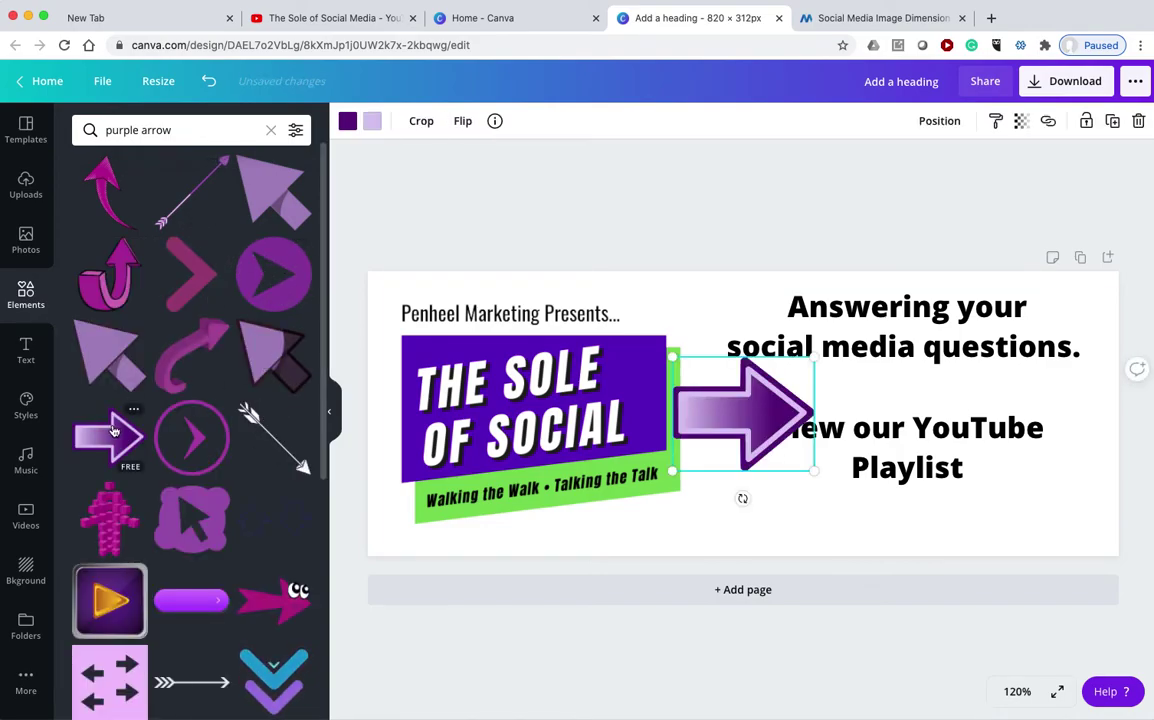
pyautogui.moveTo(762, 415); pyautogui.dragTo(935, 515)
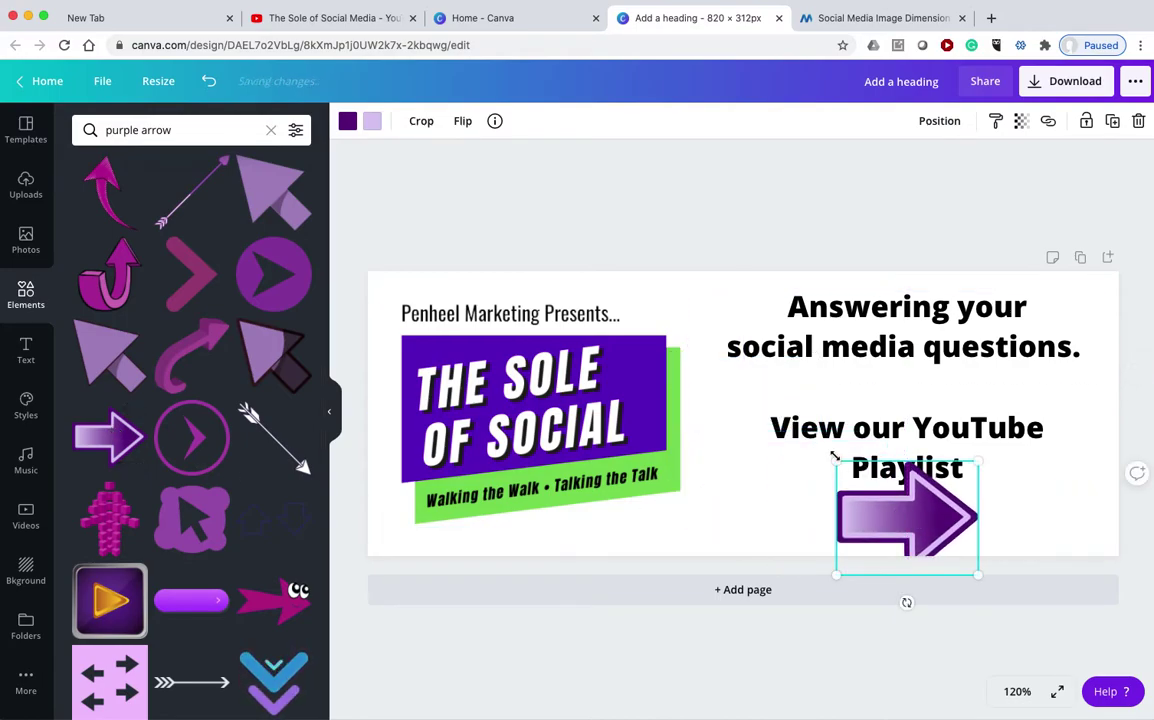
pyautogui.moveTo(835, 456); pyautogui.dragTo(935, 482)
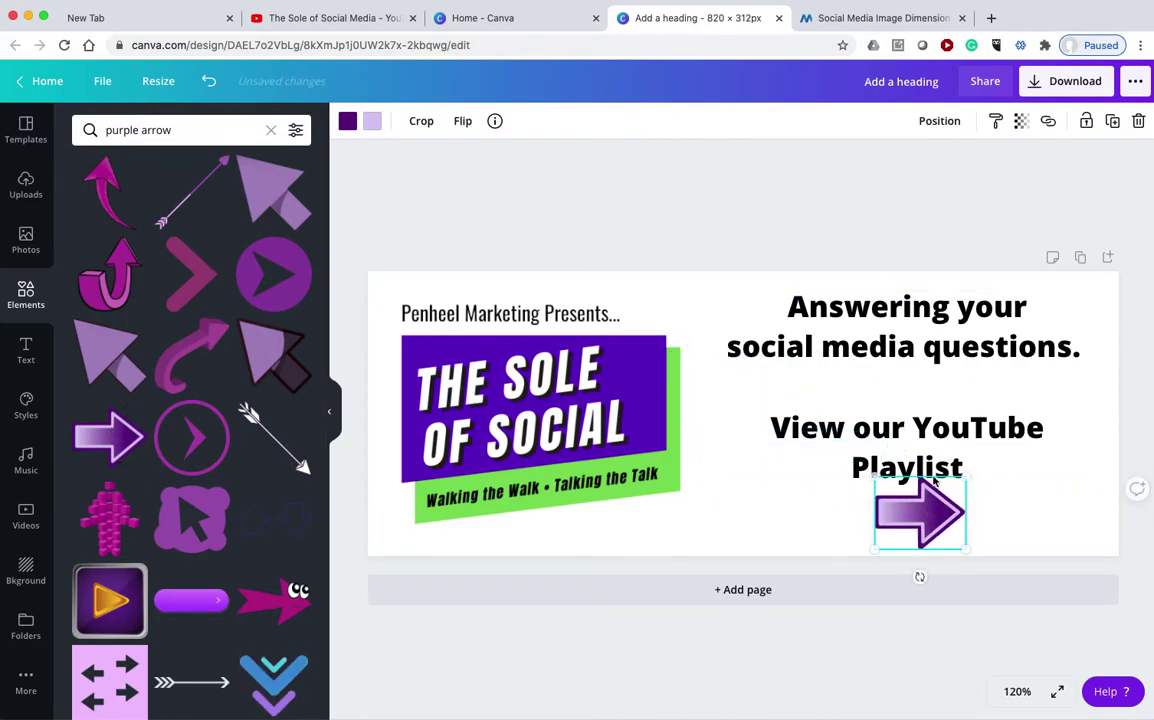
pyautogui.click(927, 428)
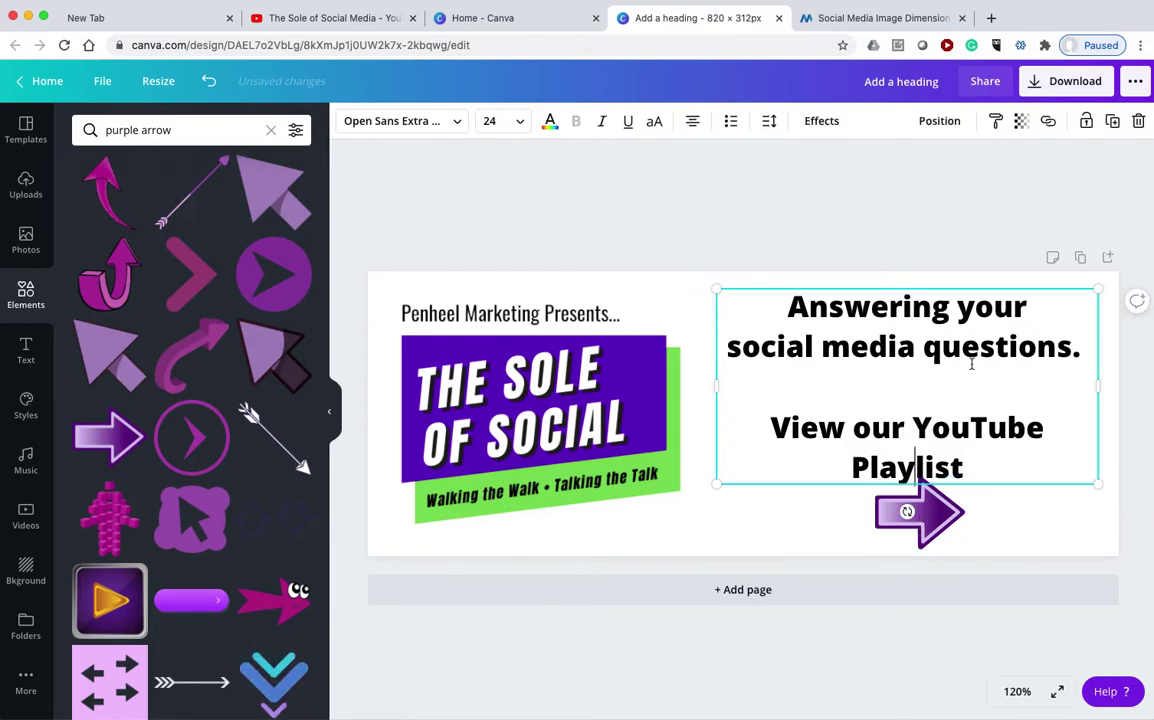
pyautogui.click(788, 240)
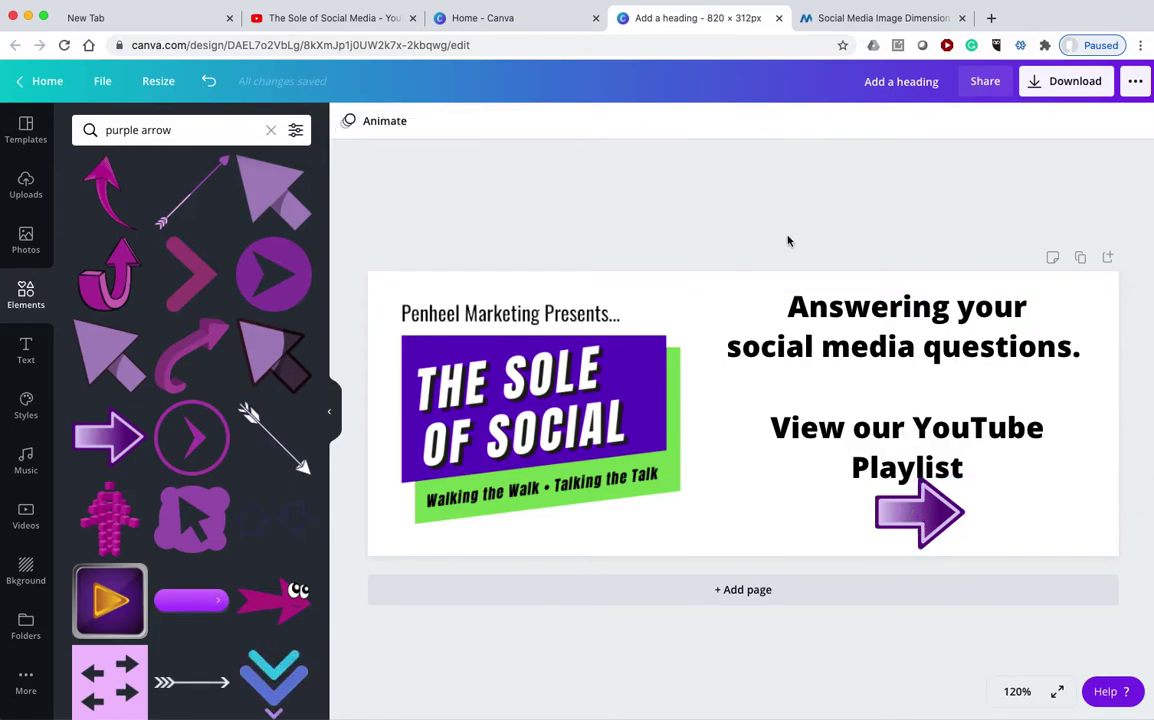
pyautogui.click(942, 508)
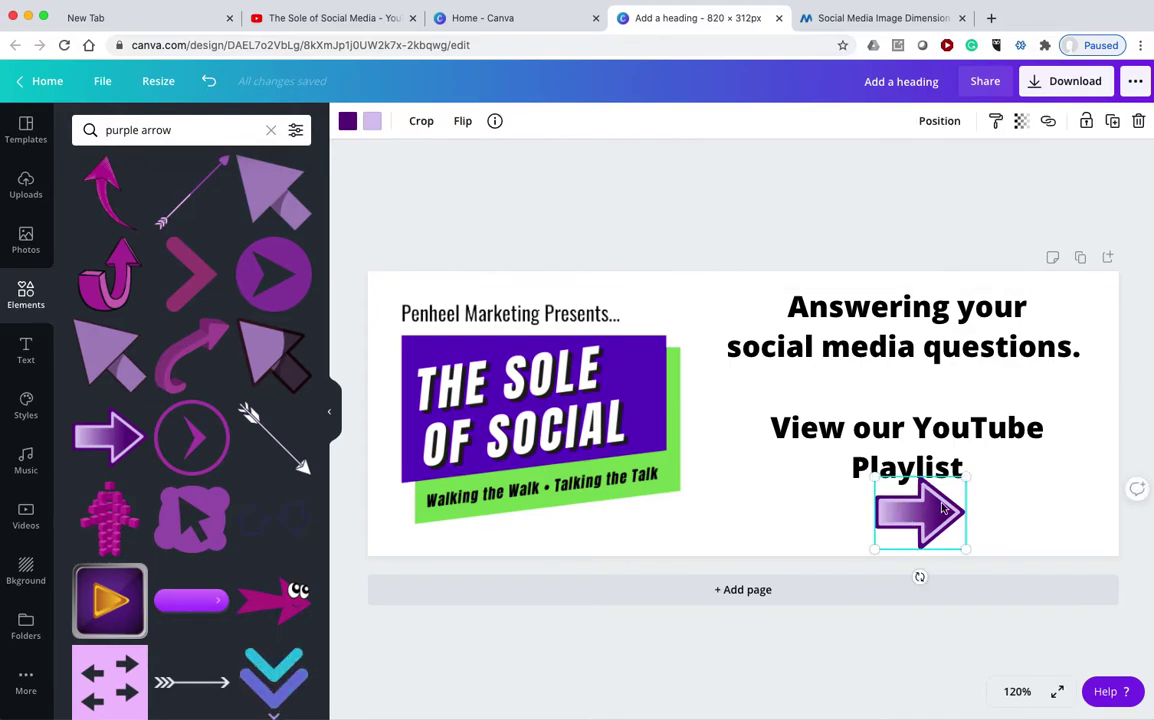
pyautogui.moveTo(969, 478); pyautogui.dragTo(950, 490)
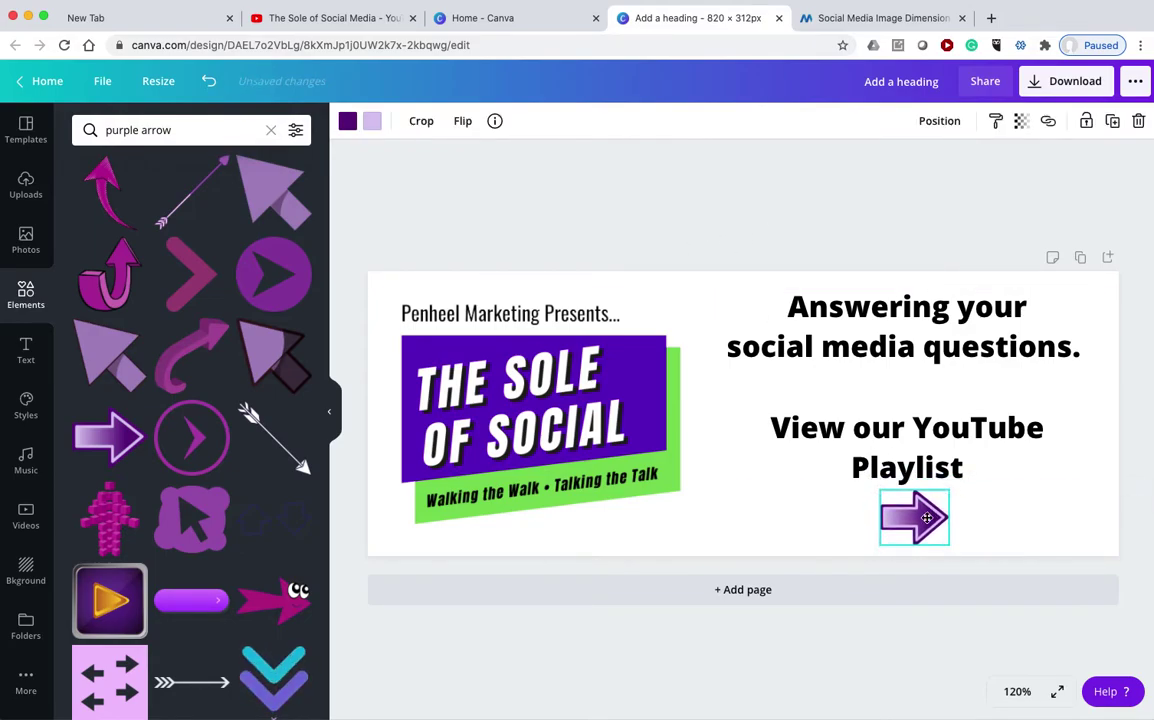
pyautogui.click(806, 222)
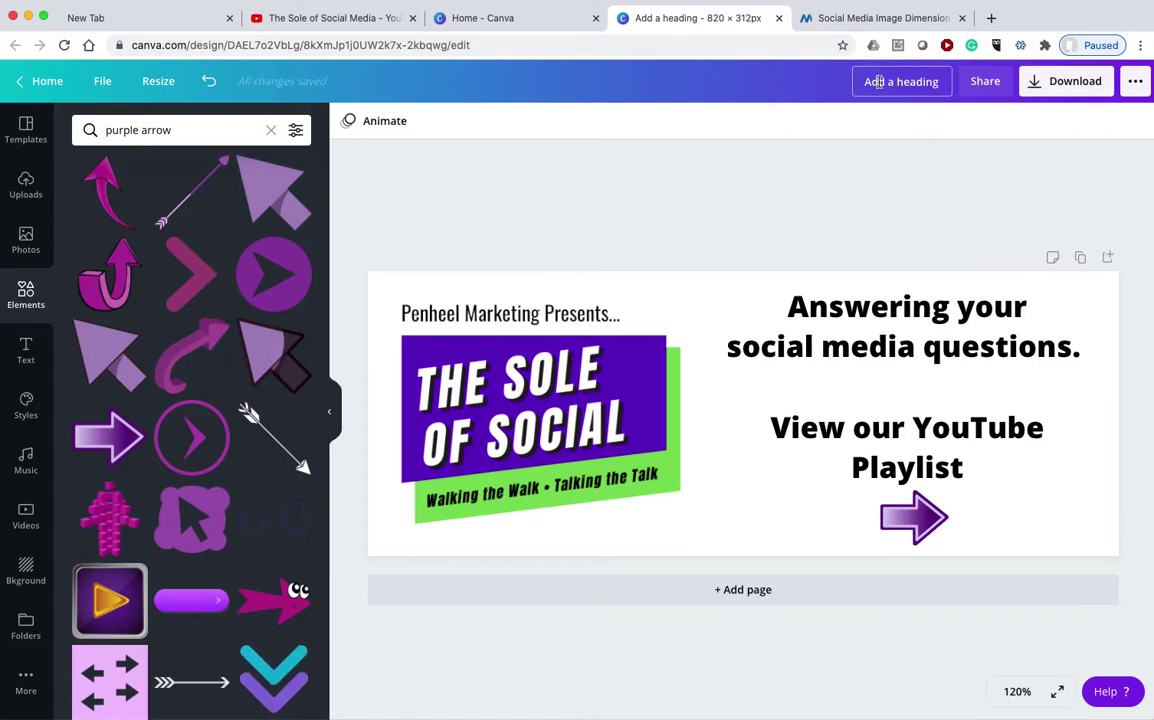
# Rename the design to 'Sole of Social FB Cover'.
pyautogui.press('super+a')
pyautogui.press('BackSpace')
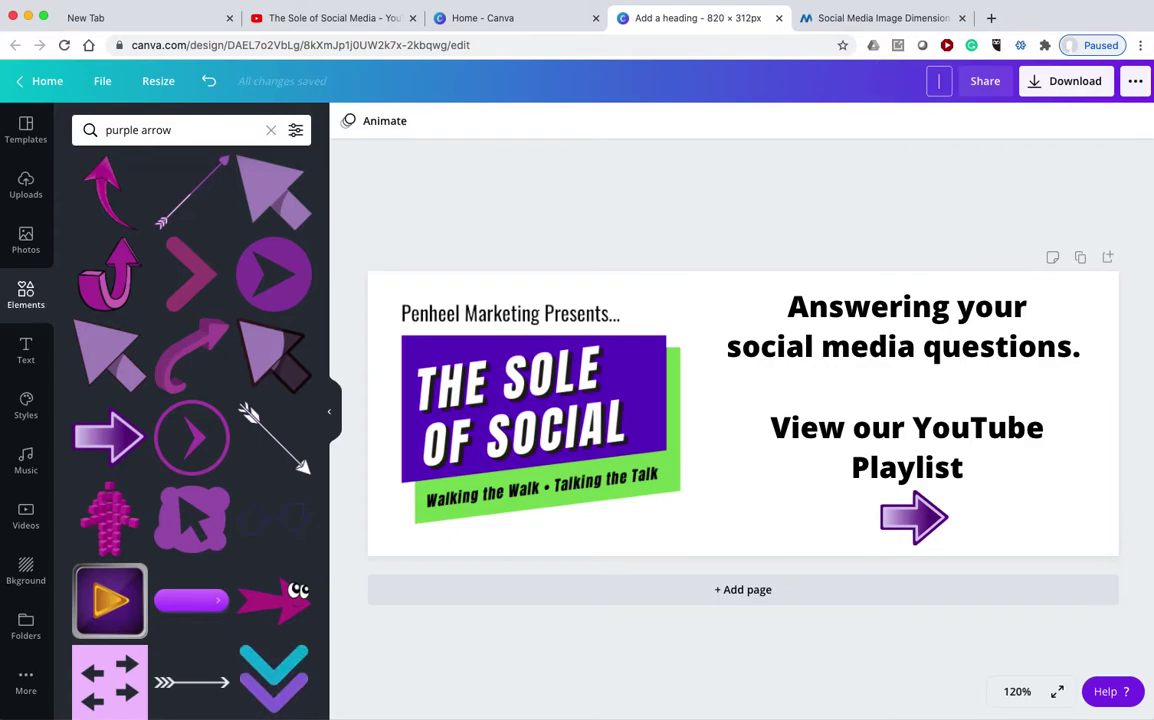
pyautogui.write('Sole of Social ')
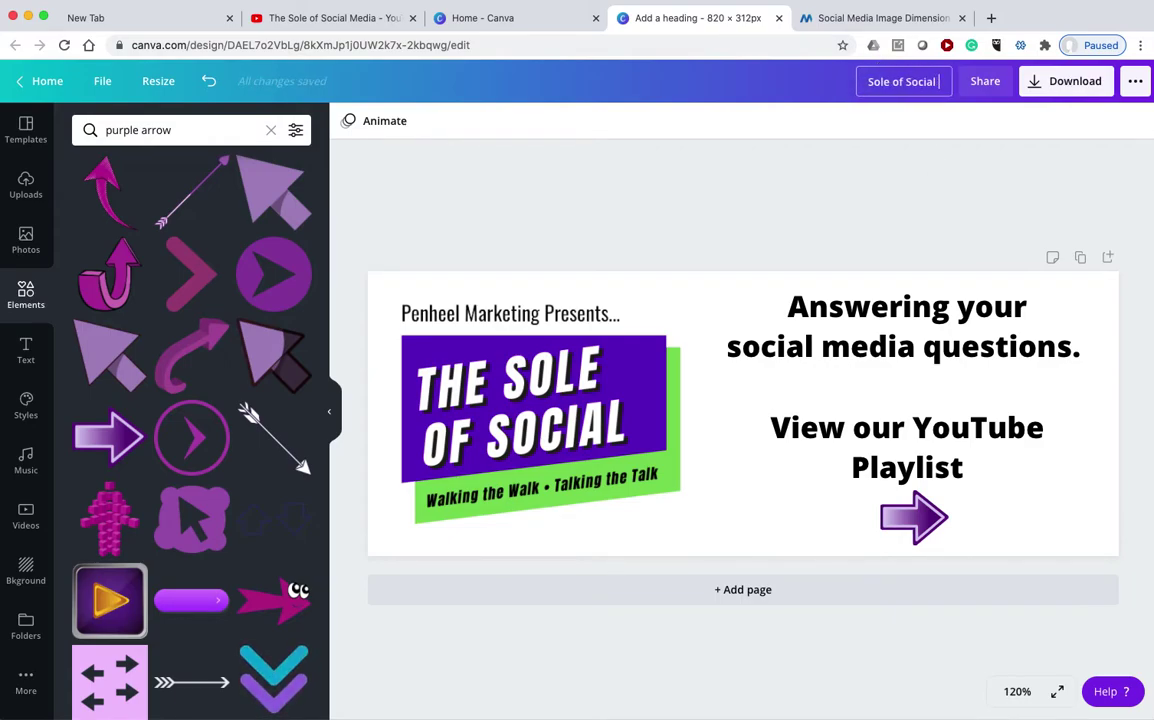
pyautogui.write('FB Cover')
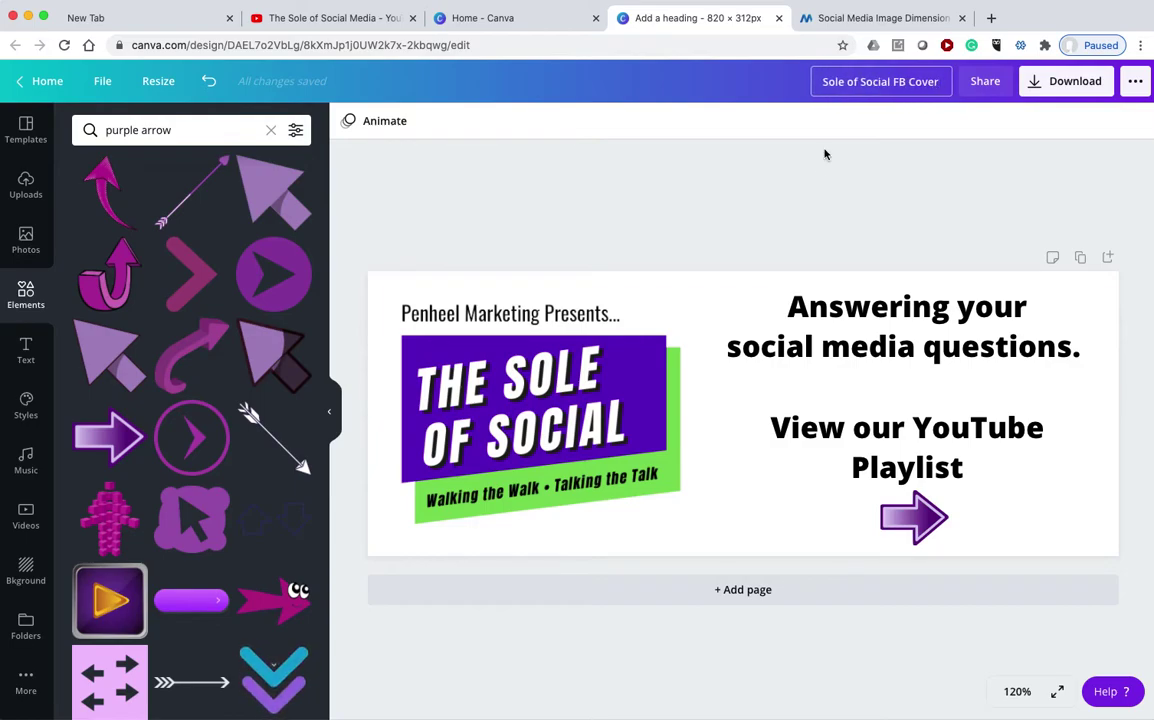
pyautogui.press('Return')
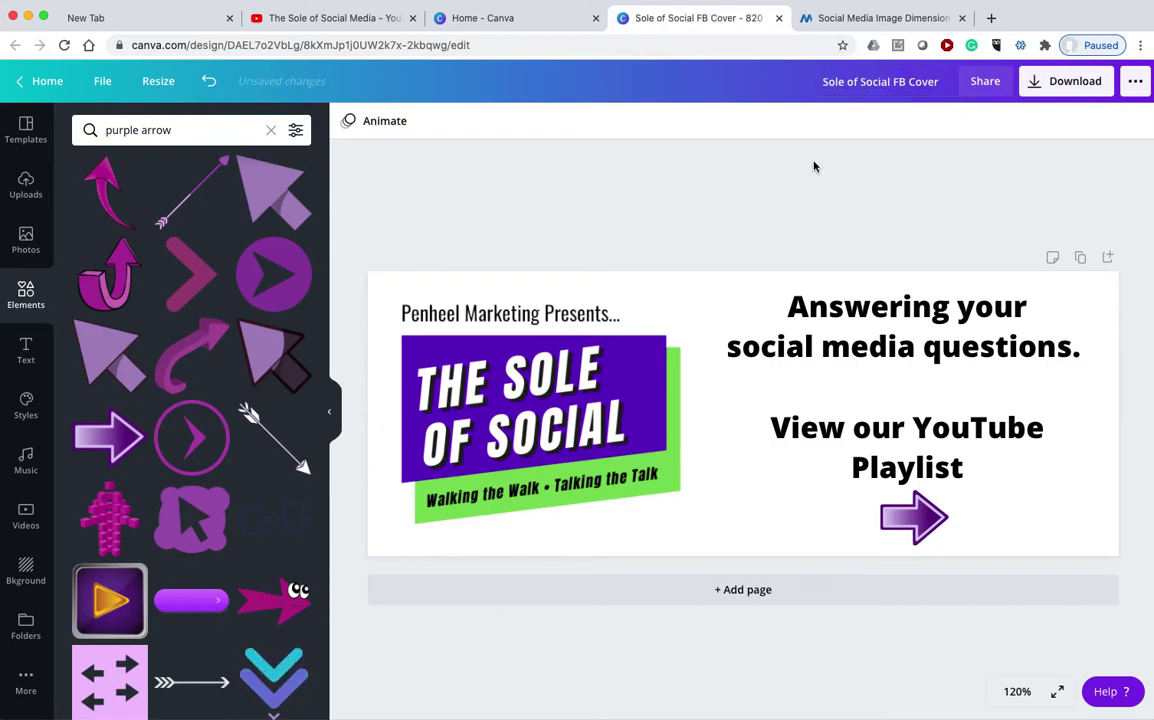
# Download the cover design as a PNG.
pyautogui.click(1062, 81)
pyautogui.click(1020, 340)
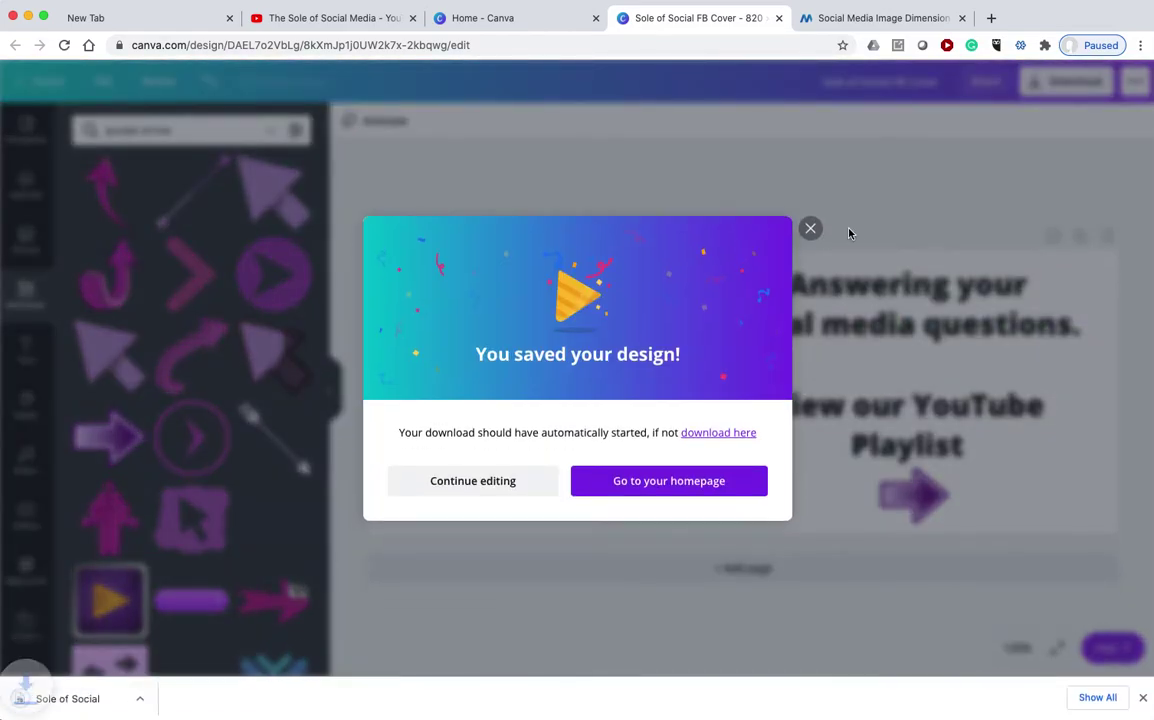
pyautogui.click(811, 229)
# Load facebook.com in a new browser tab.
pyautogui.click(991, 18)
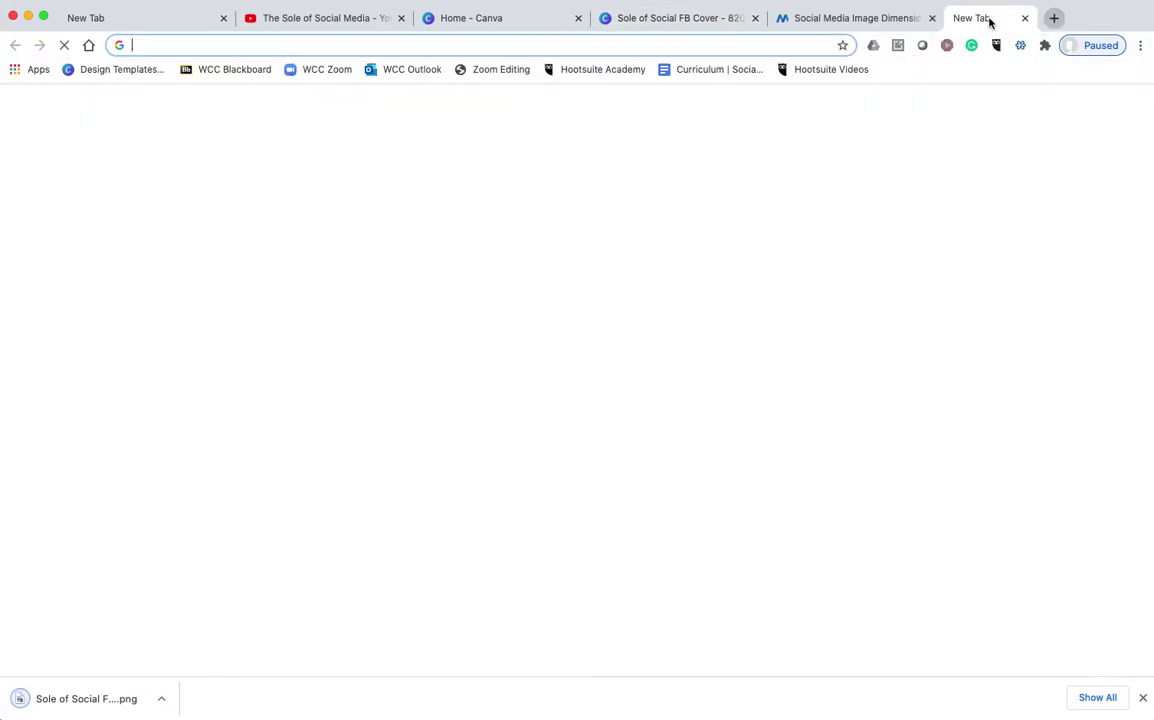
pyautogui.write('facebook.com')
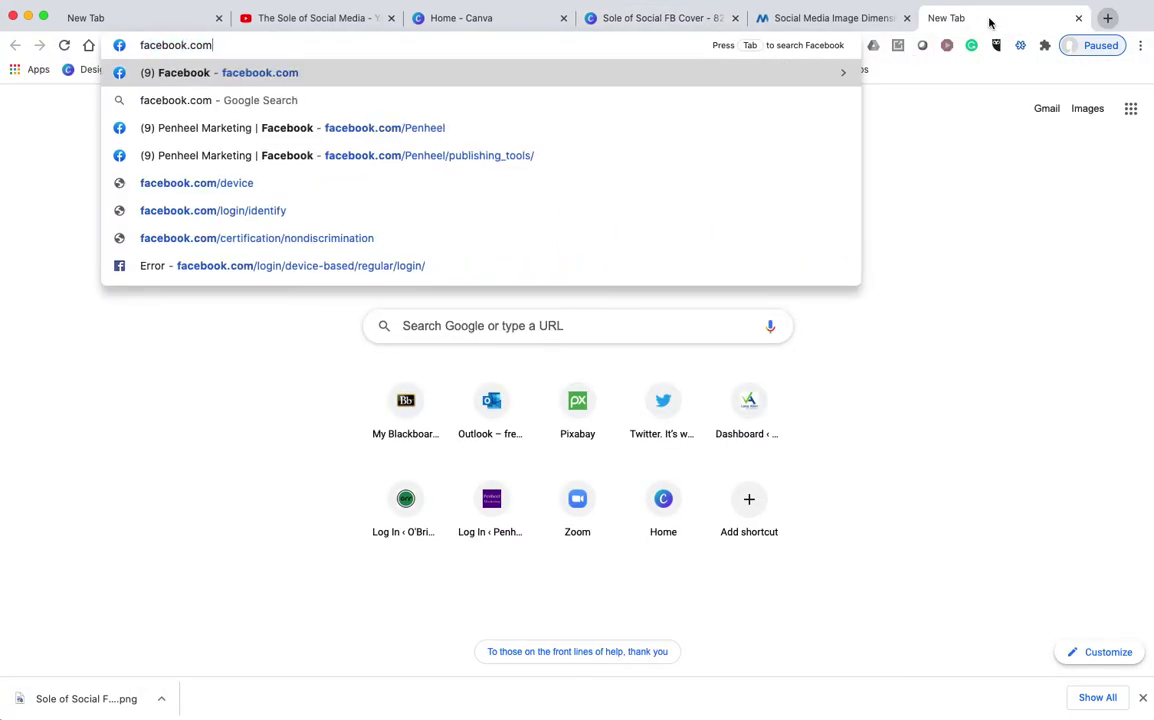
pyautogui.press('Return')
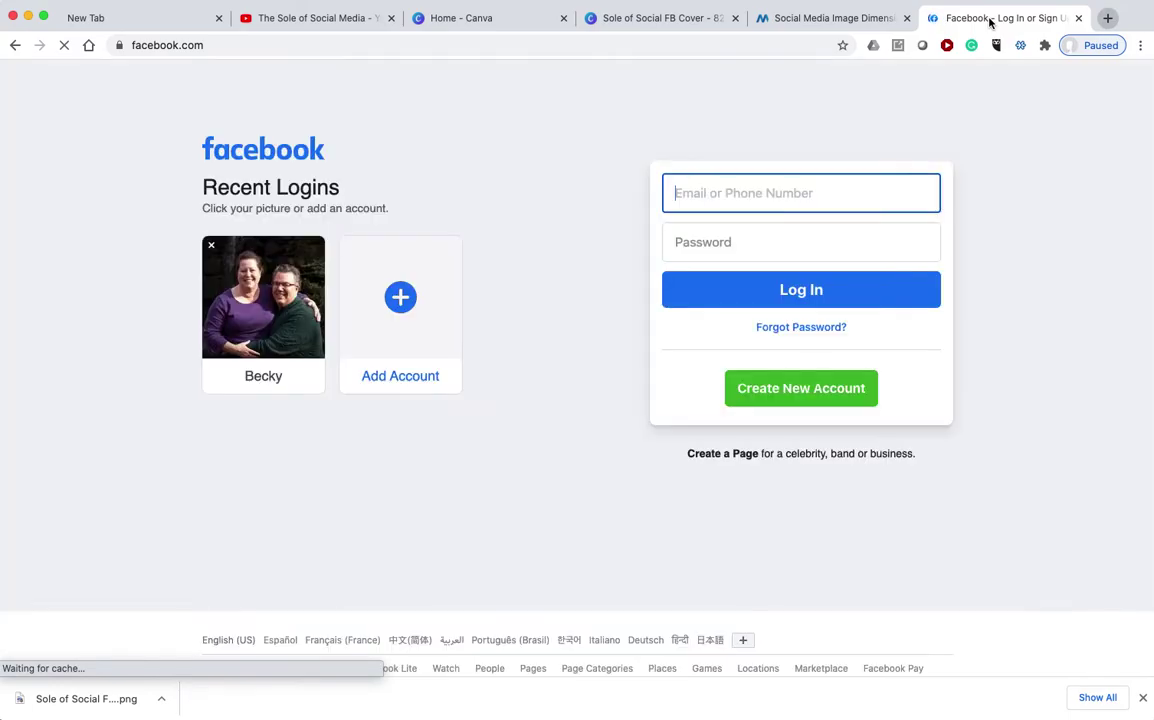
# Log in with the saved account's password and open the Pages You Manage list.
pyautogui.click(241, 330)
pyautogui.write('***')
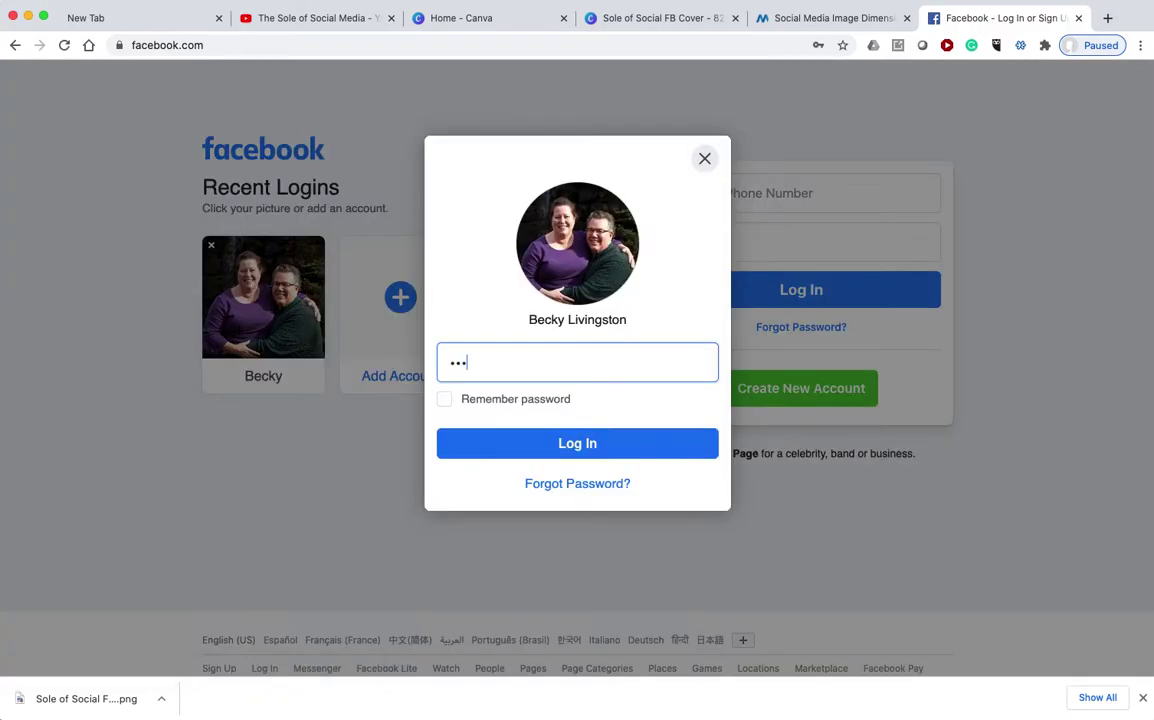
pyautogui.press('Return')
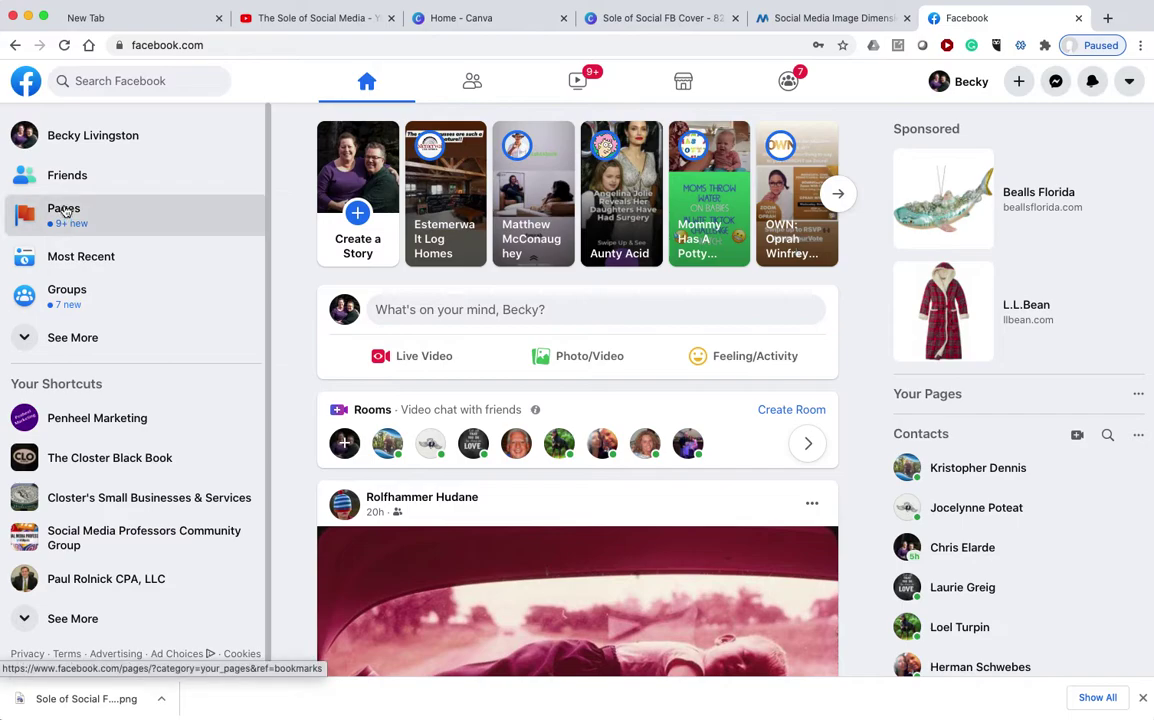
pyautogui.click(63, 210)
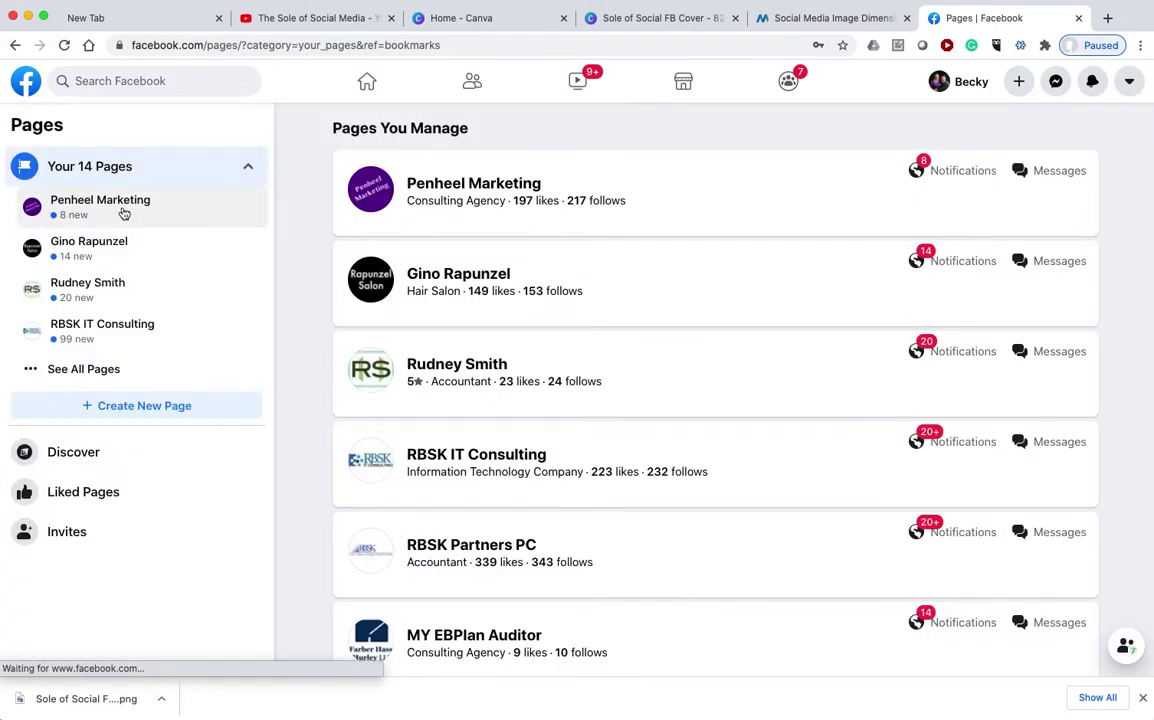
# Open the Penheel Marketing page from the managed pages list and scroll to its cover.
pyautogui.click(493, 185)
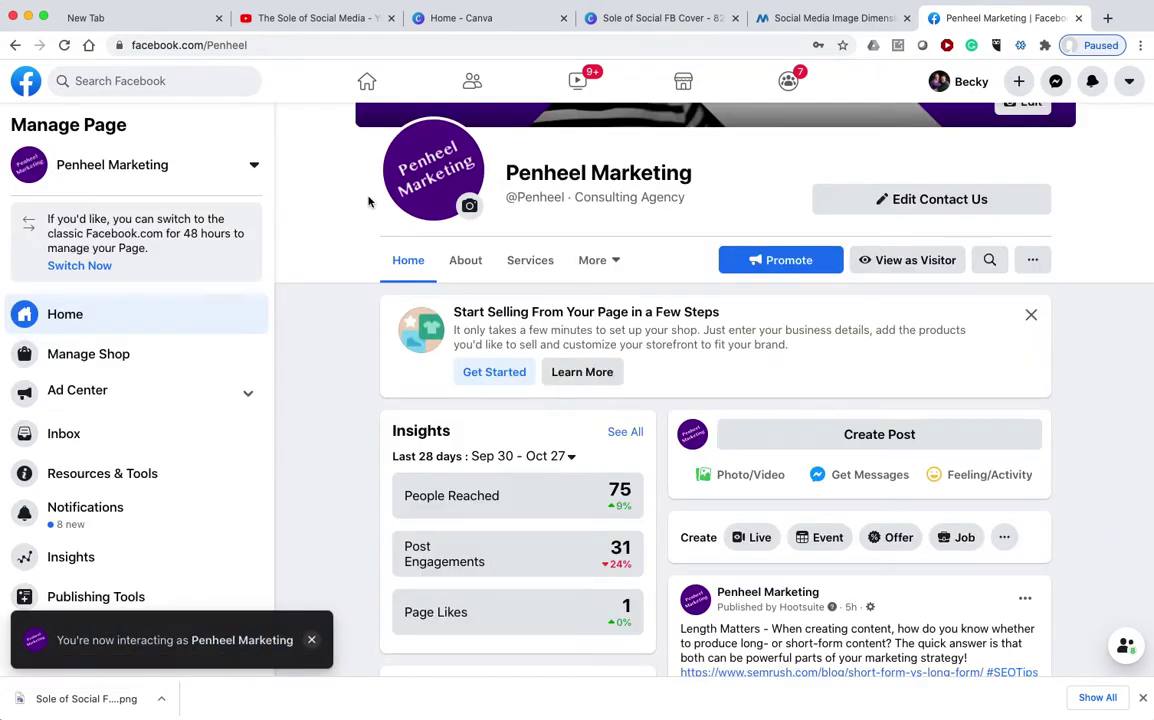
pyautogui.scroll(3, 368, 202)
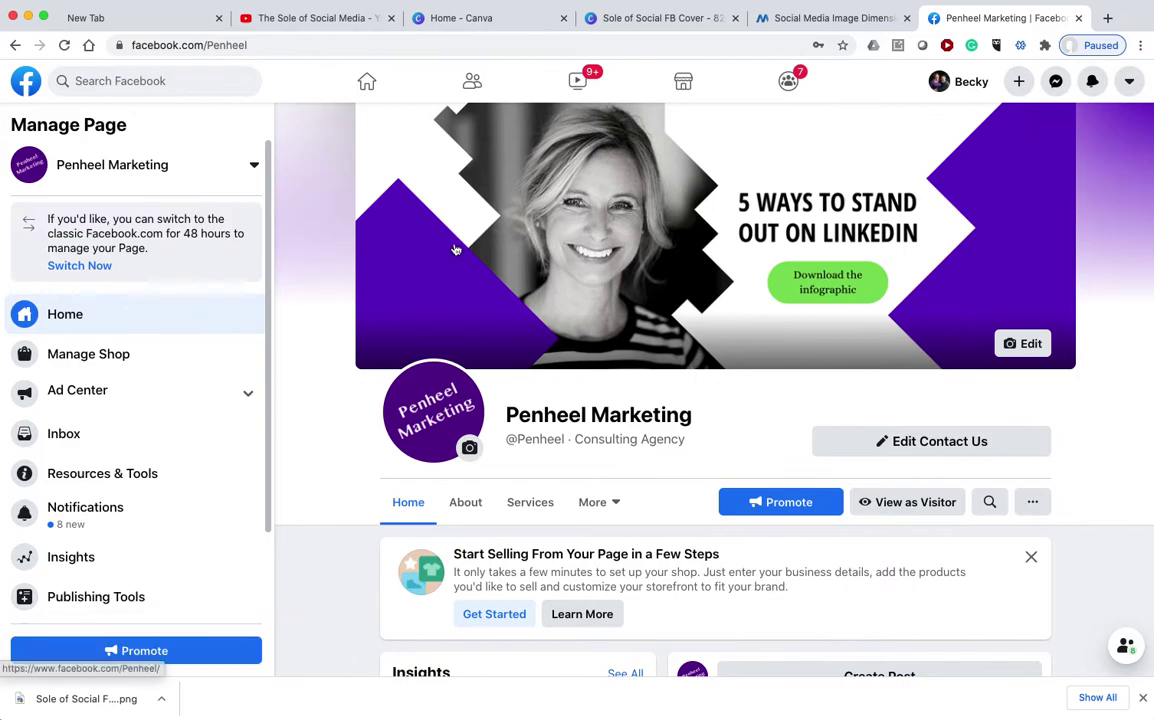
# Upload 'Sole of Social FB Cover.png' from Downloads as the page's new cover photo and save.
pyautogui.click(1031, 344)
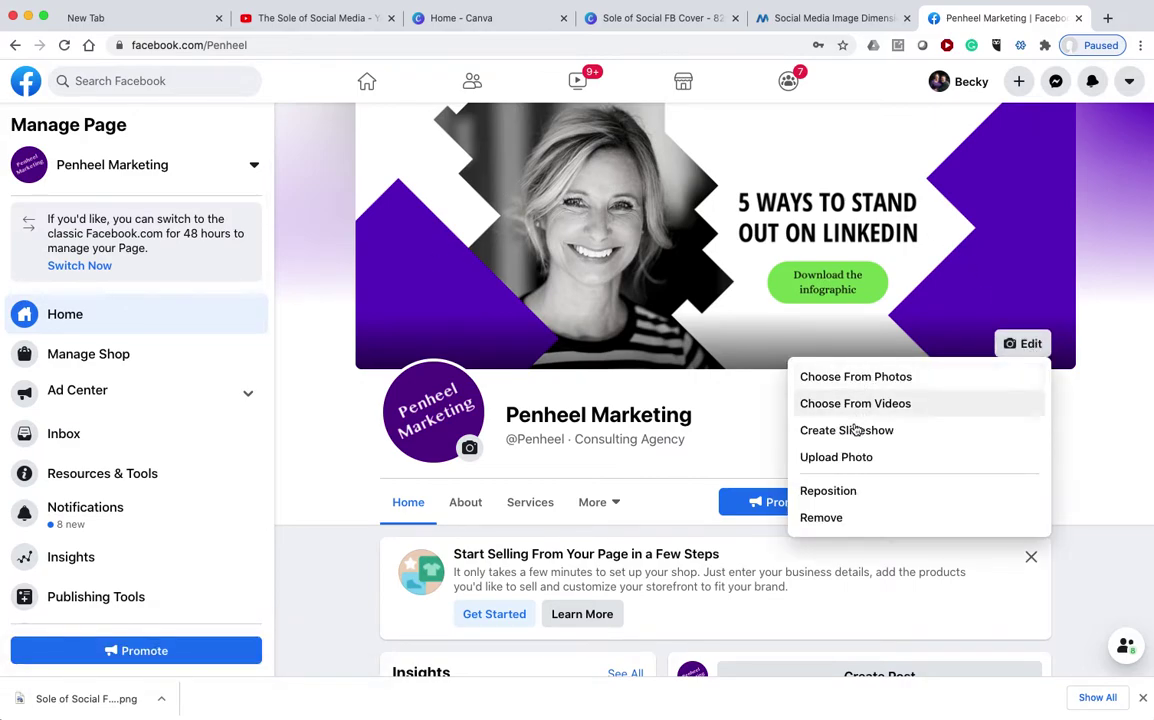
pyautogui.click(840, 458)
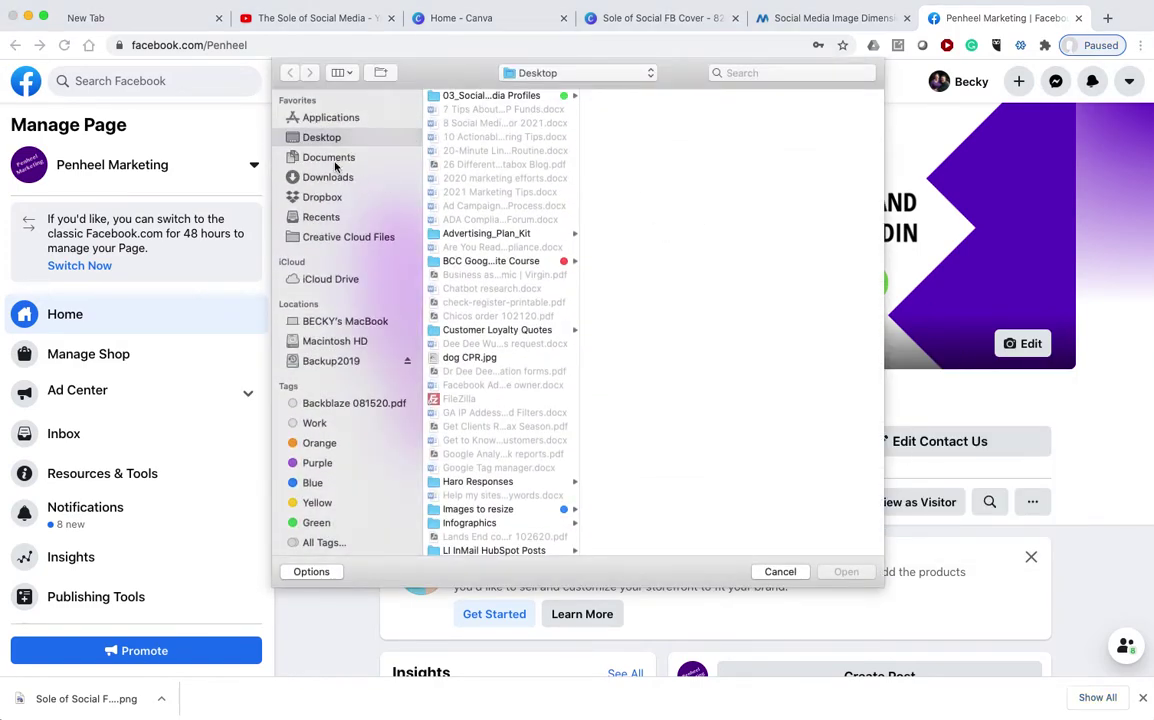
pyautogui.click(364, 182)
pyautogui.click(343, 72)
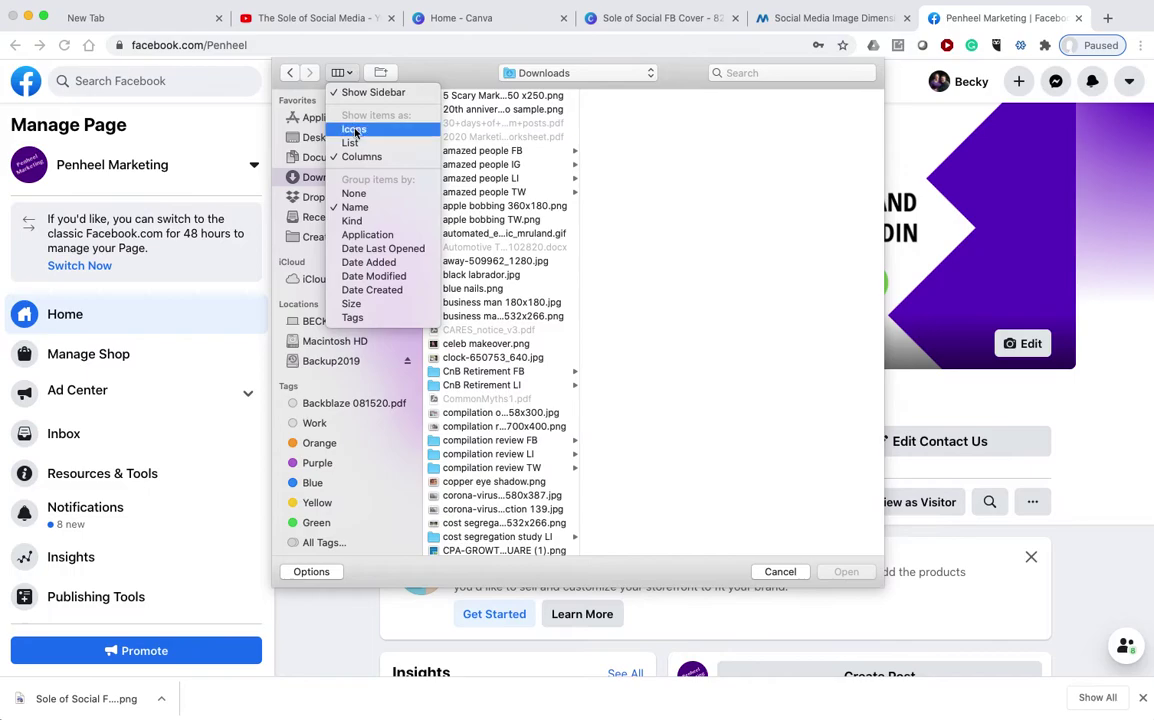
pyautogui.press('Return')
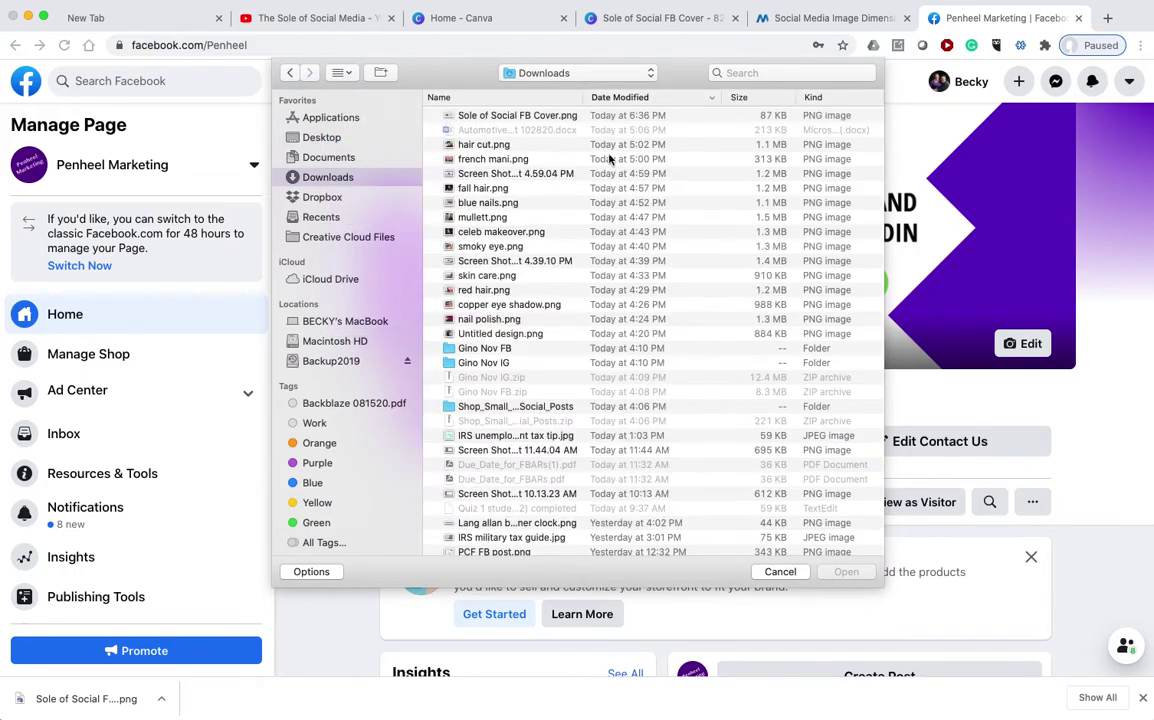
pyautogui.click(609, 116)
pyautogui.click(846, 571)
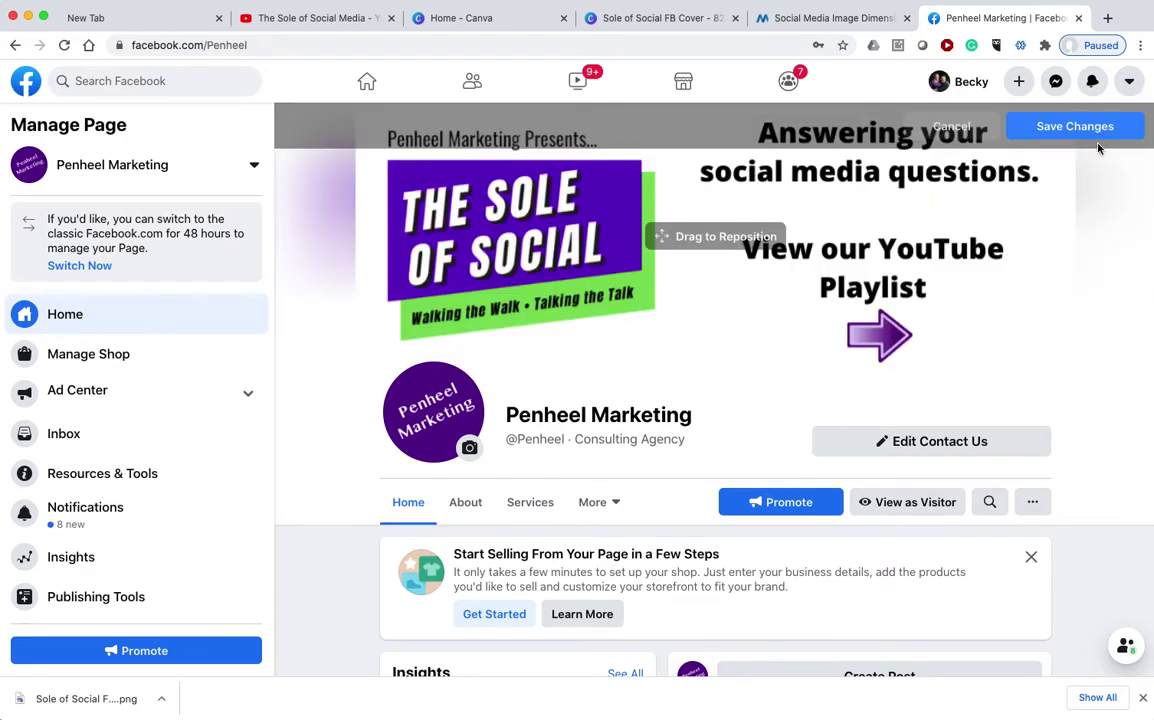
pyautogui.click(1070, 126)
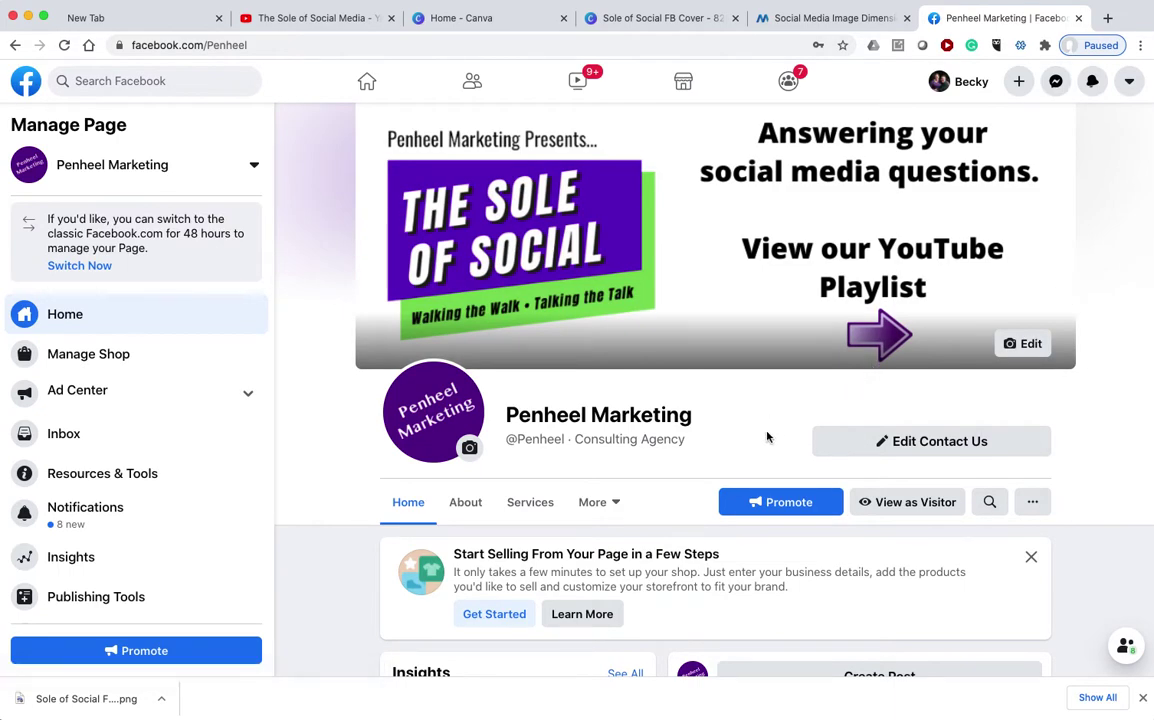
# Go to the page's Photos section and open the newly uploaded cover photo.
pyautogui.scroll(-3, 766, 470)
pyautogui.scroll(-3, 808, 430)
pyautogui.scroll(5, 806, 430)
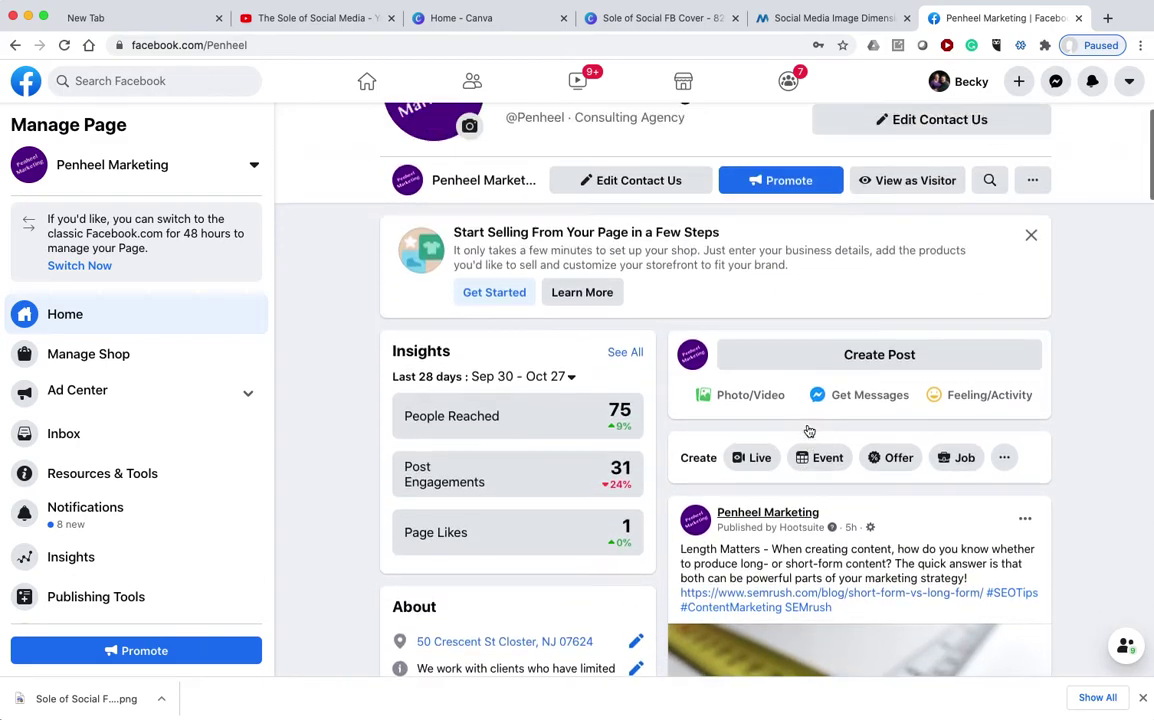
pyautogui.scroll(2, 807, 424)
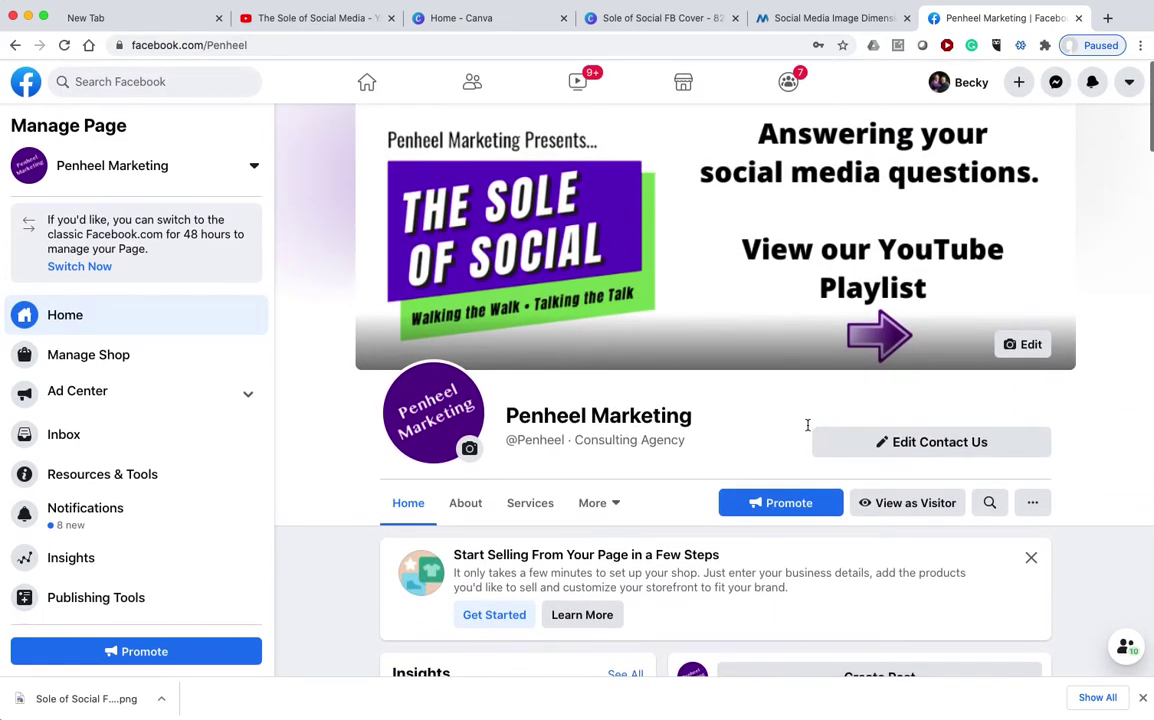
pyautogui.click(590, 504)
pyautogui.click(612, 355)
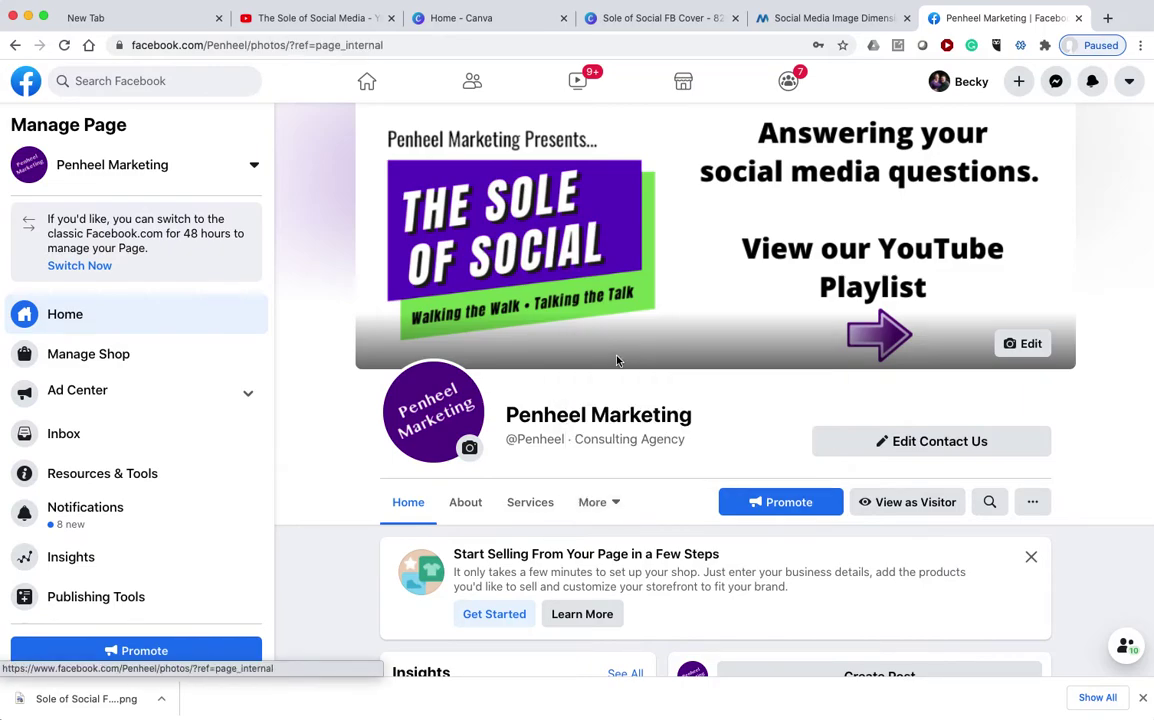
pyautogui.scroll(-5, 803, 495)
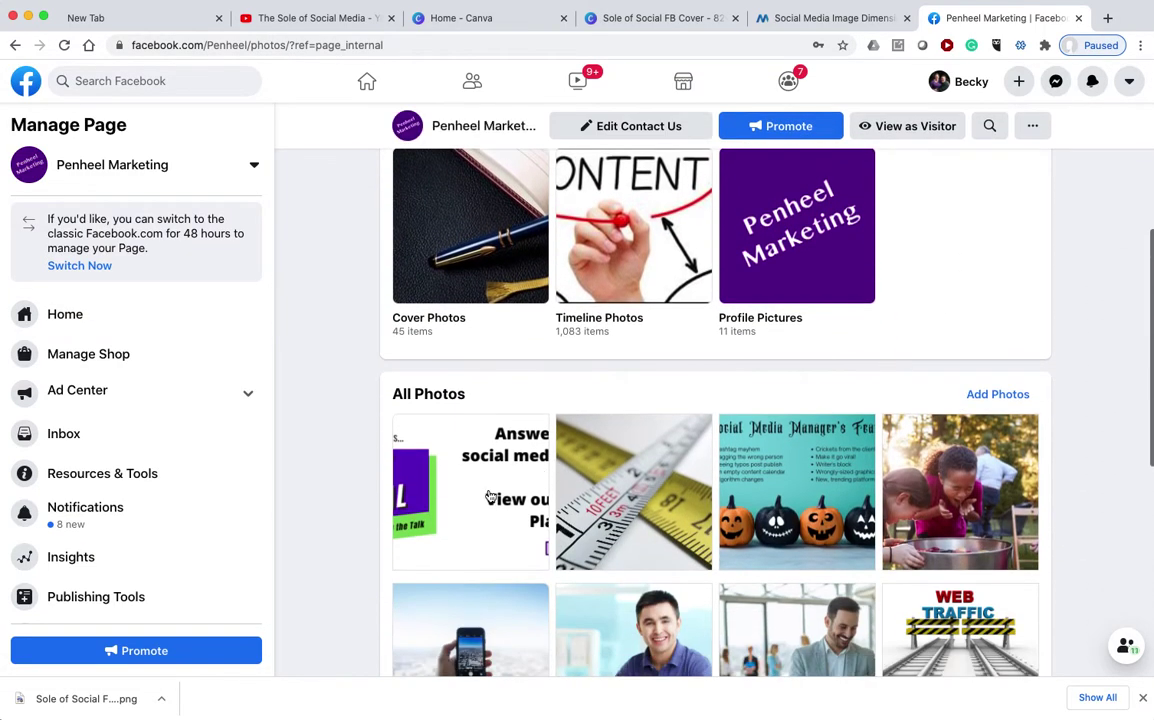
pyautogui.click(490, 497)
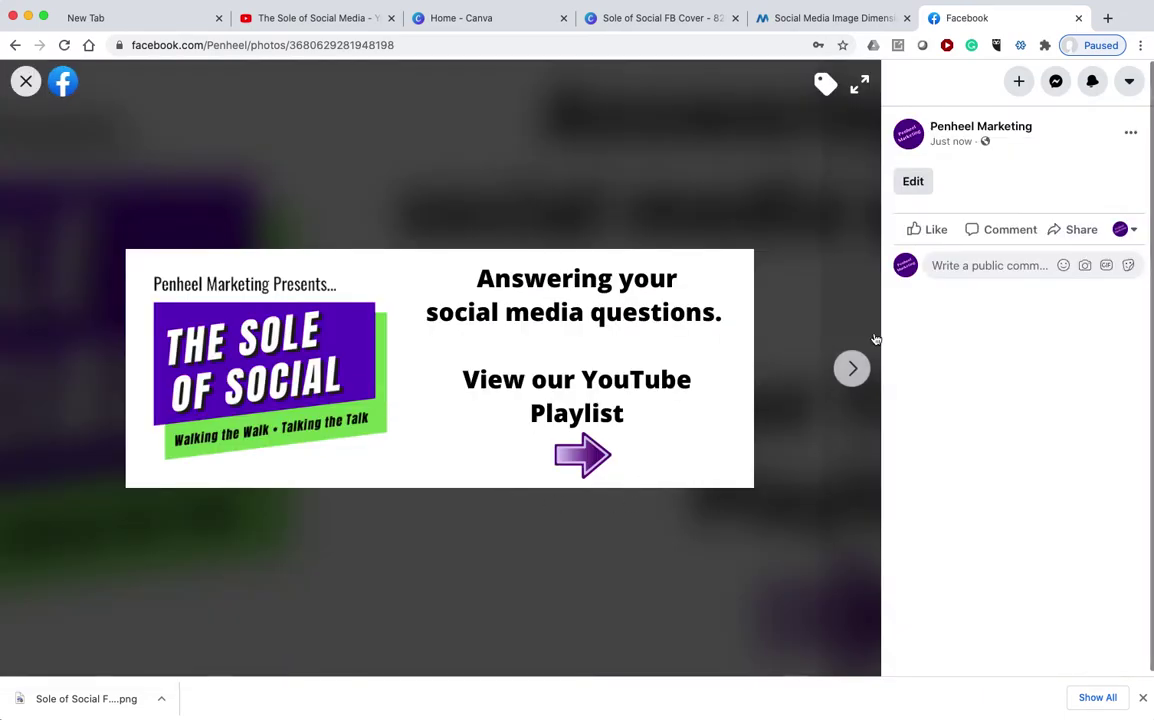
# Start the photo description with 'The Sole of Social Media YouTube Playlist is'.
pyautogui.click(914, 183)
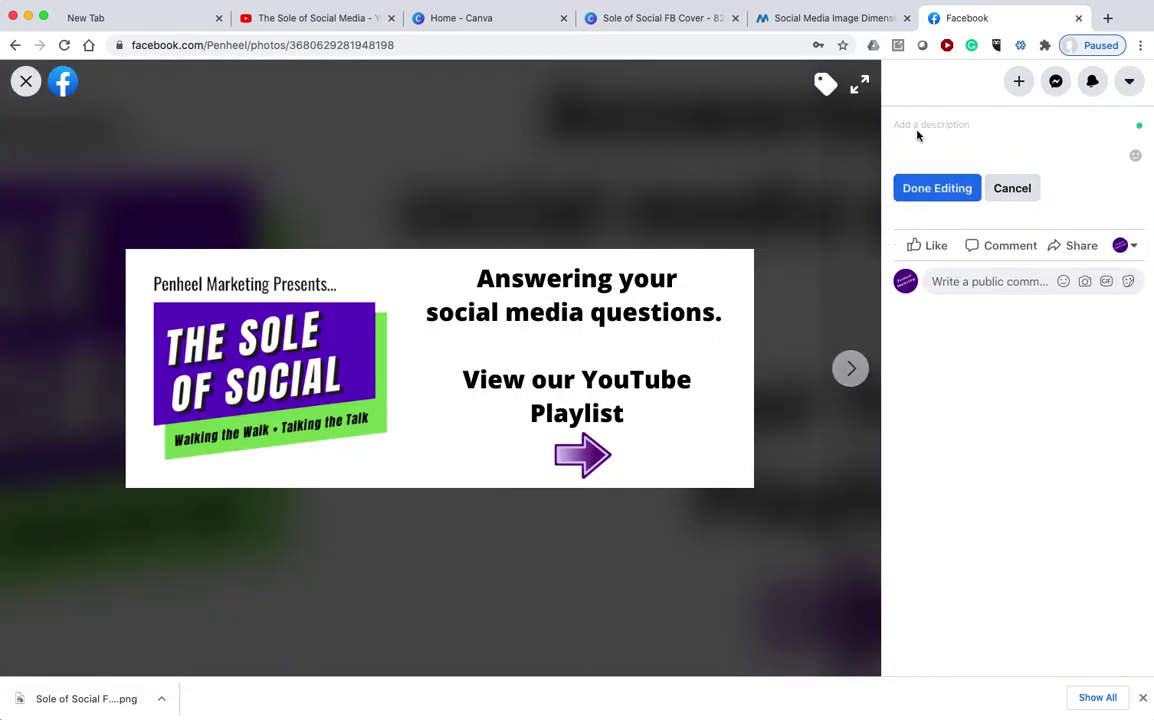
pyautogui.write('Ou')
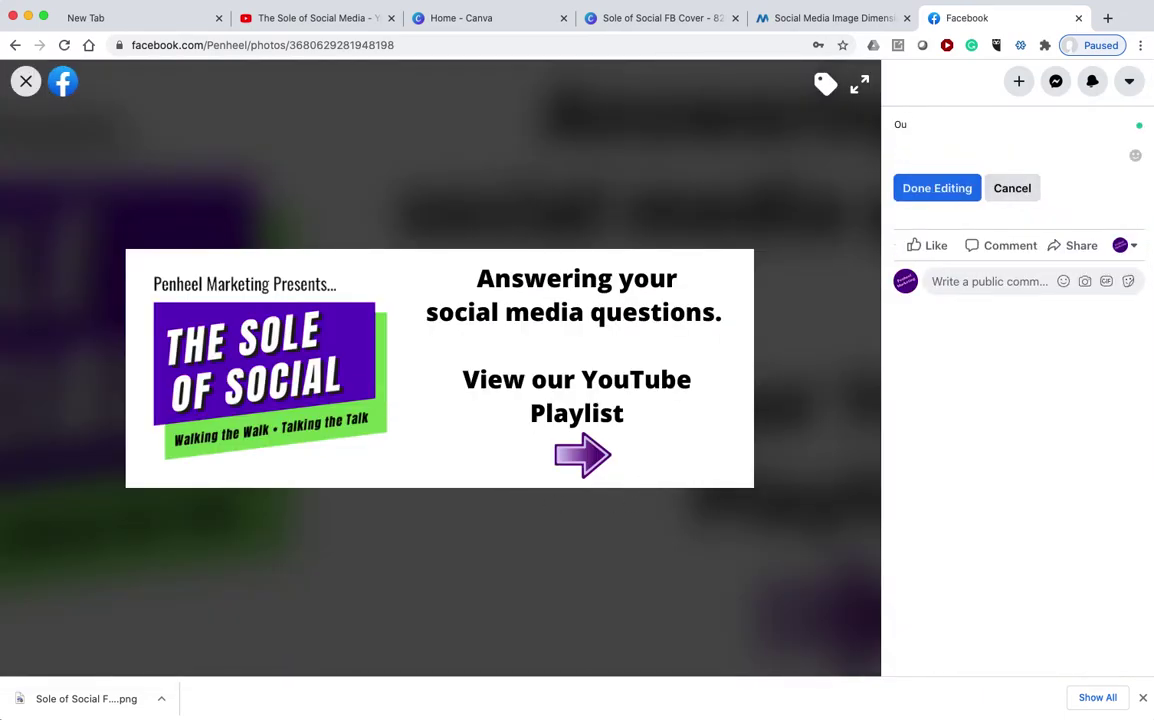
pyautogui.press('BackSpace')
pyautogui.press('BackSpace')
pyautogui.write('The SOle o')
pyautogui.press('BackSpace')
pyautogui.press('BackSpace')
pyautogui.press('BackSpace')
pyautogui.press('BackSpace')
pyautogui.press('BackSpace')
pyautogui.write('oel')
pyautogui.press('BackSpace')
pyautogui.press('BackSpace')
pyautogui.write('le of Social Media YouTube Play')
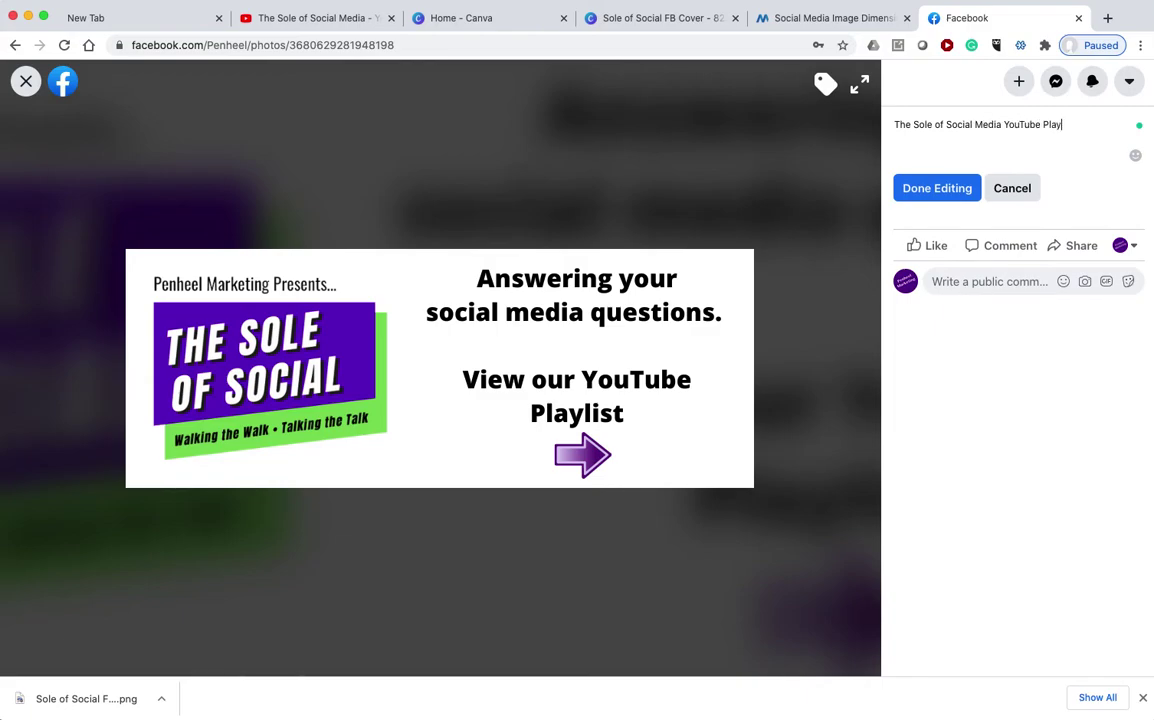
pyautogui.write('ist is')
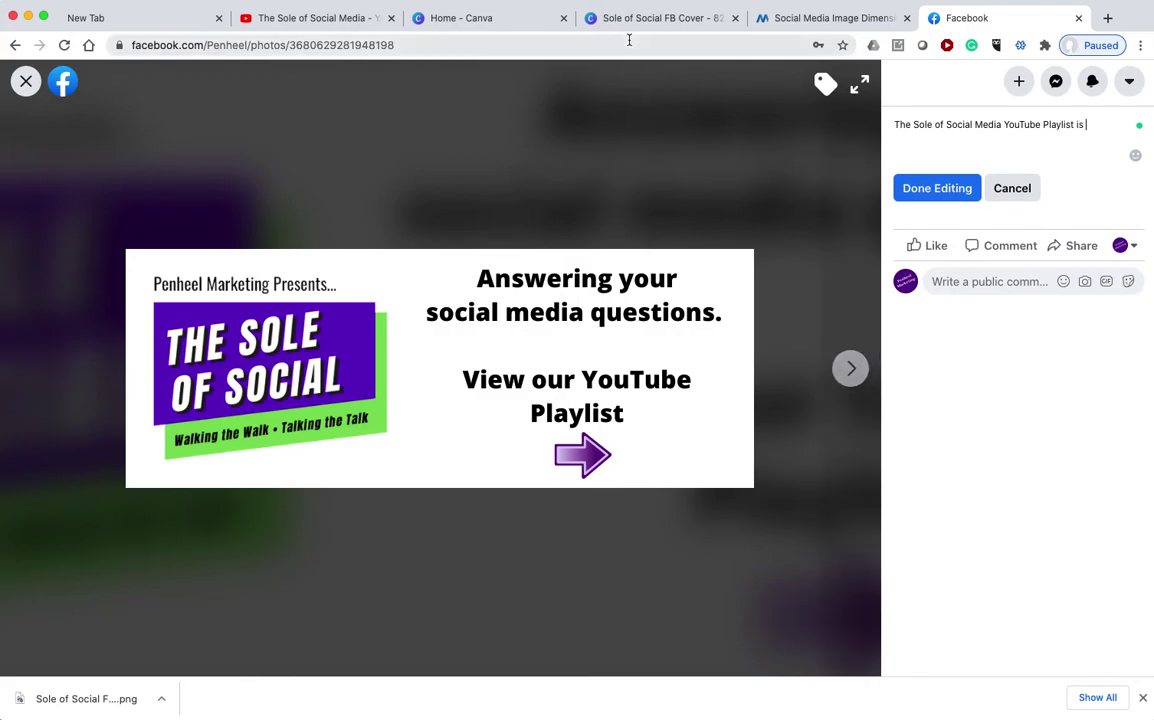
# Copy the YouTube playlist's web address and return to the Facebook description.
pyautogui.click(296, 20)
pyautogui.click(460, 44)
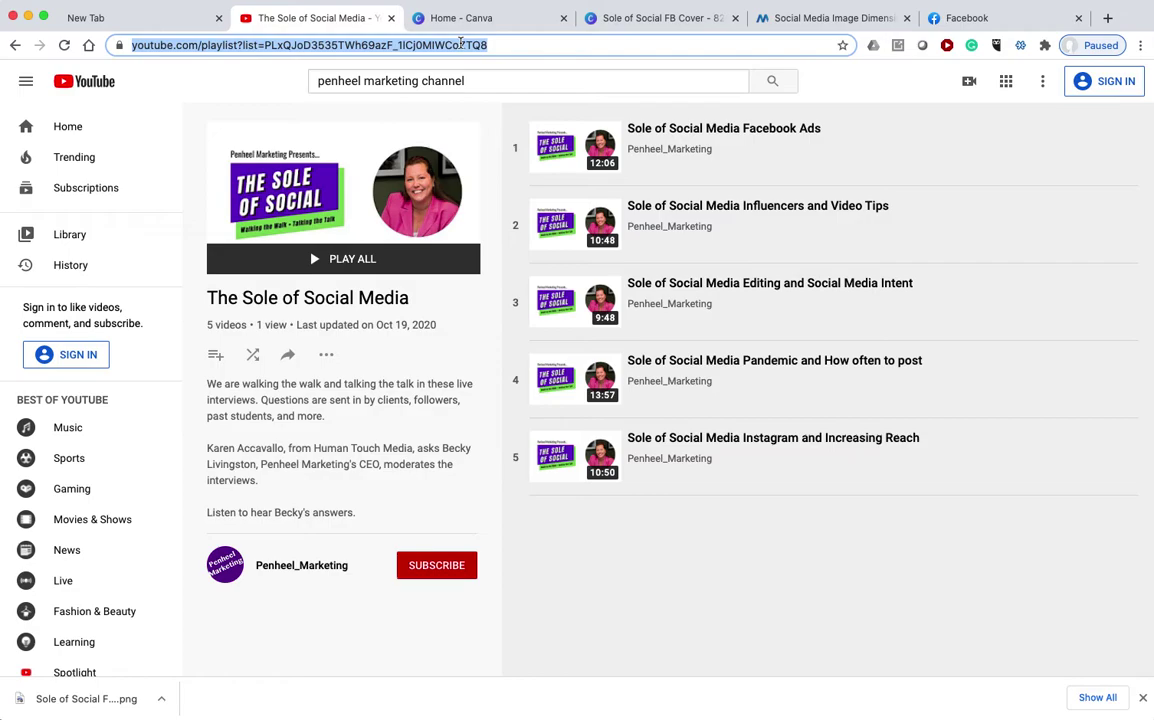
pyautogui.click(955, 18)
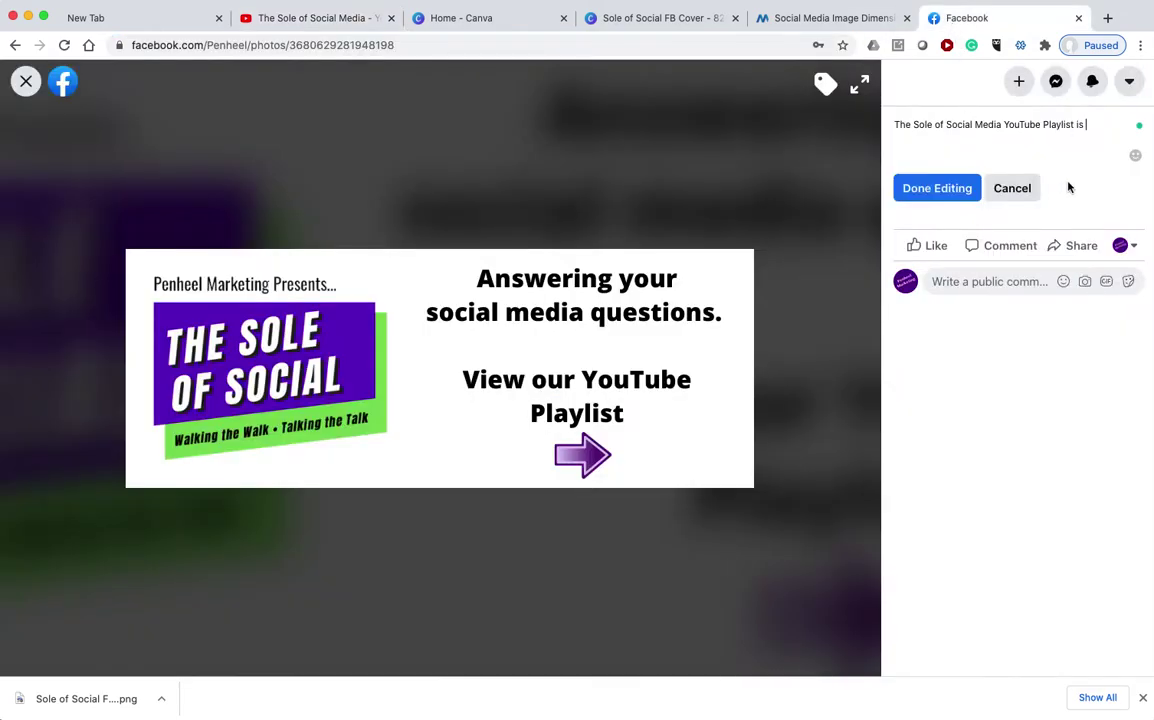
# Paste the playlist link after 'here ->', save the description, and close the photo viewer.
pyautogui.write('https://www.youtube.com/playlist?list=PLxQJoD3535TWh69azF_1lCj0MIWCoZTQ8')
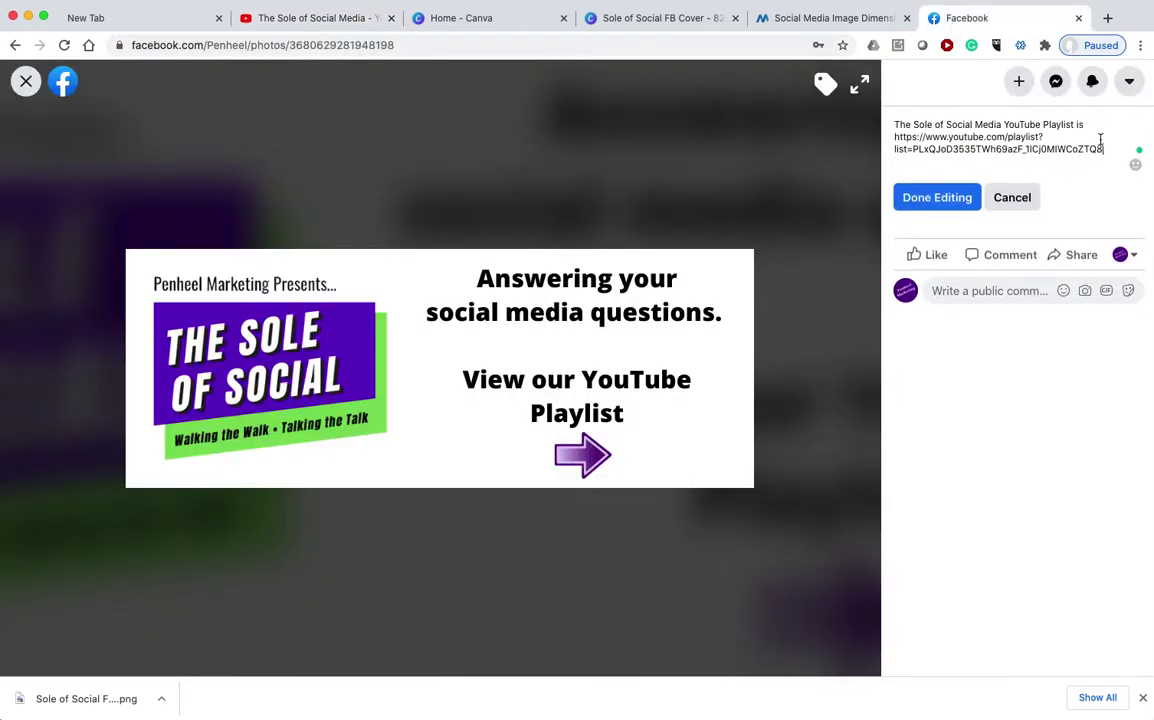
pyautogui.write('here ->')
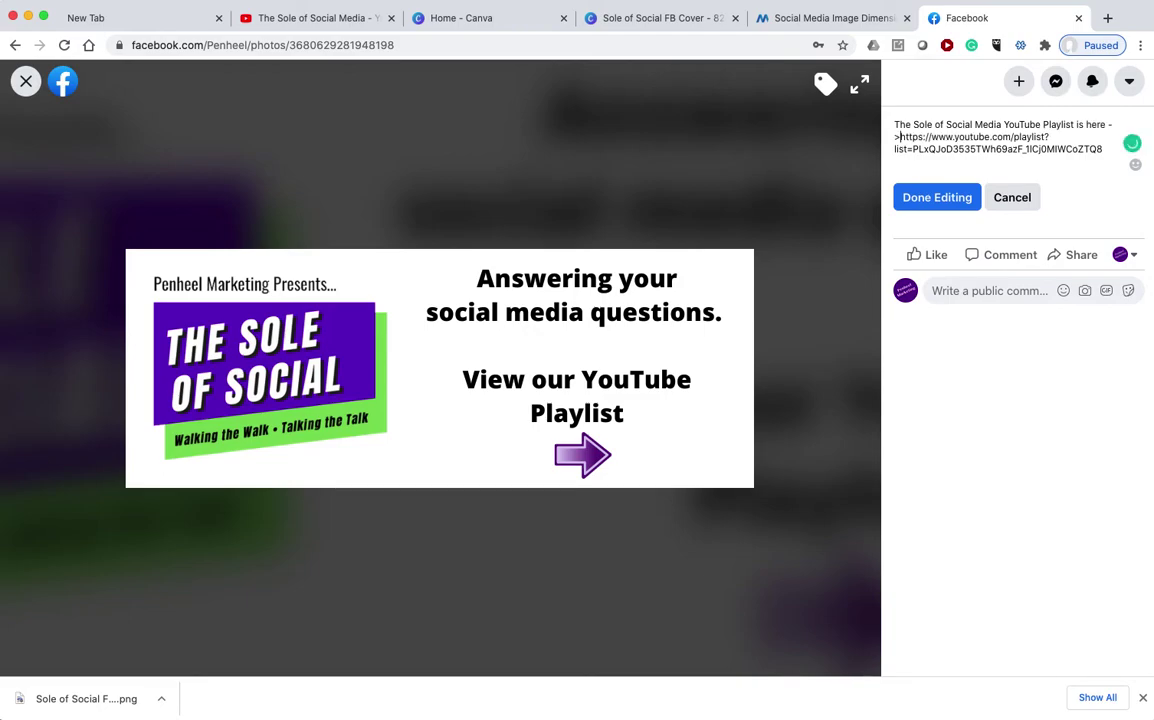
pyautogui.click(953, 200)
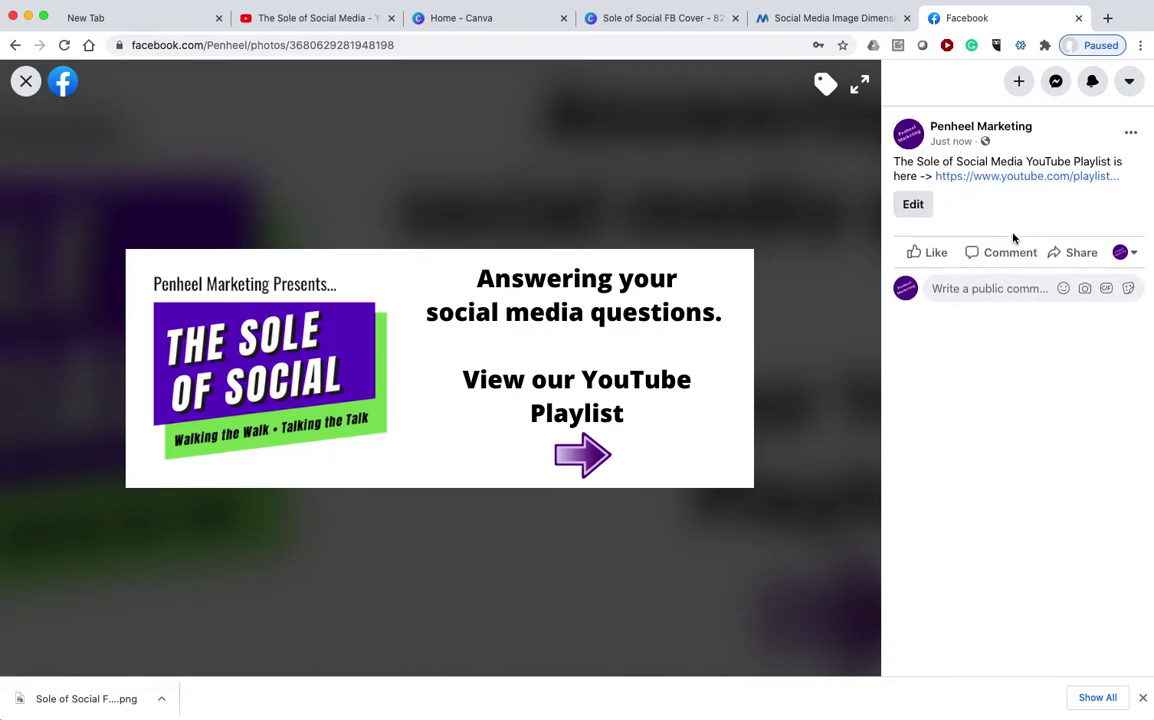
pyautogui.click(26, 78)
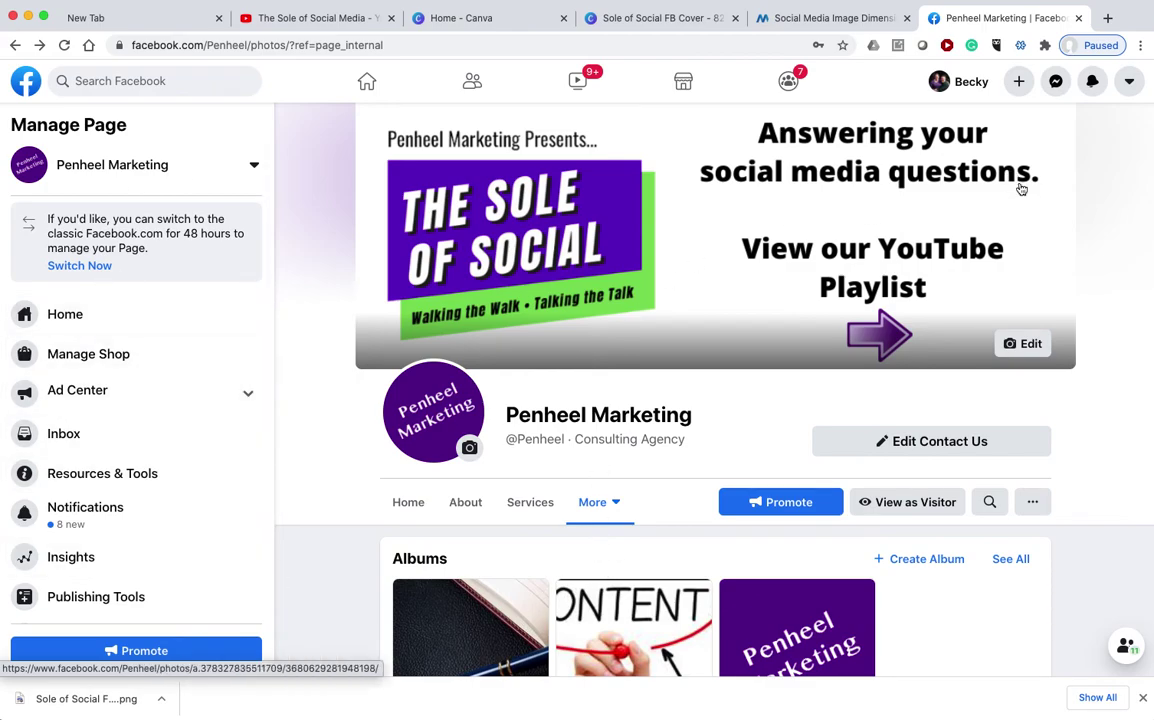
# Search Facebook for 'penheel marketing', open the page, and view its cover photo.
pyautogui.click(367, 83)
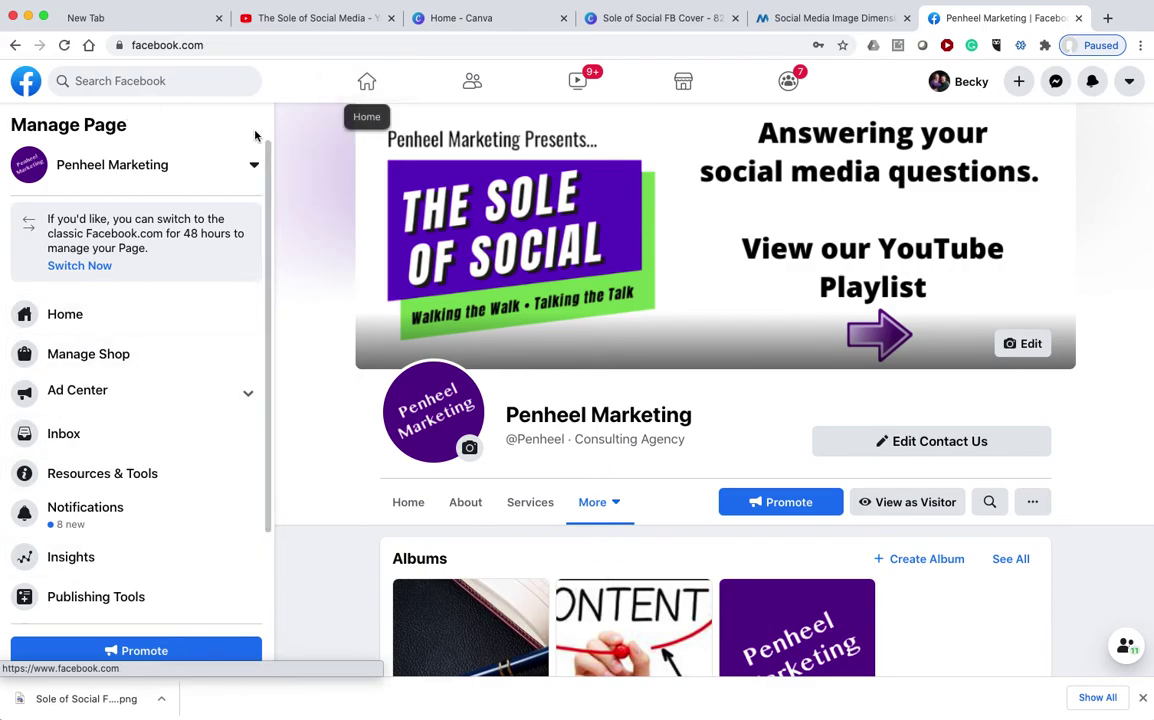
pyautogui.click(203, 70)
pyautogui.write('penheel ma')
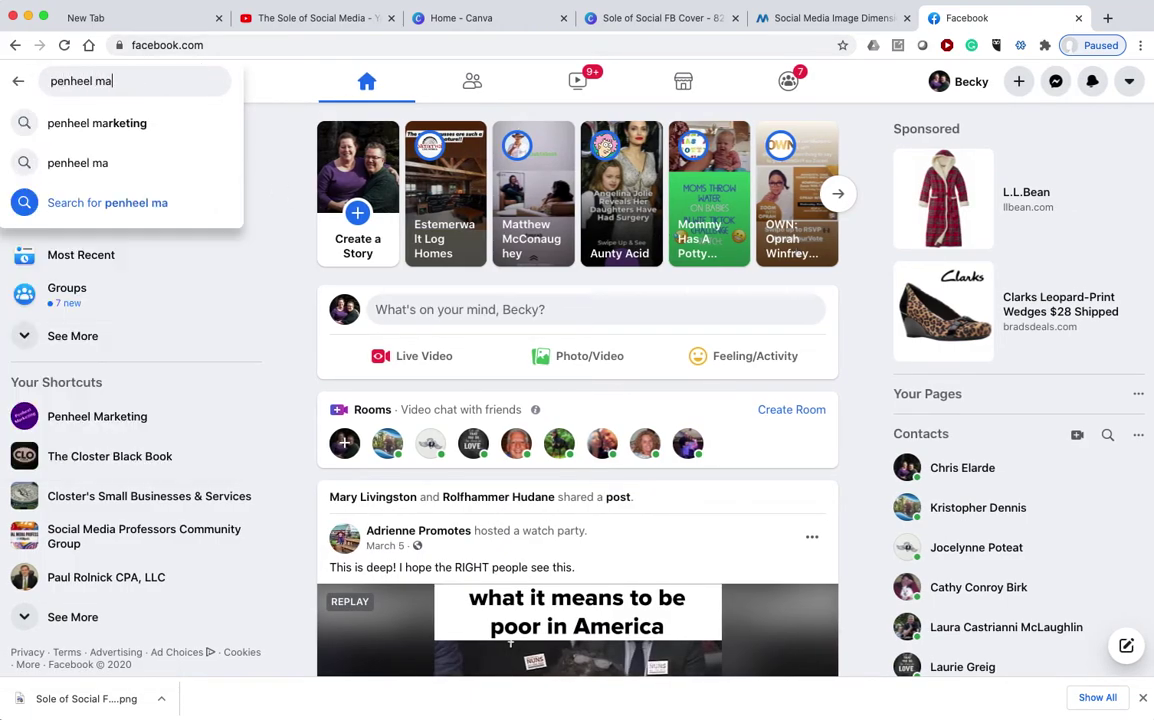
pyautogui.write('rketing')
pyautogui.press('Return')
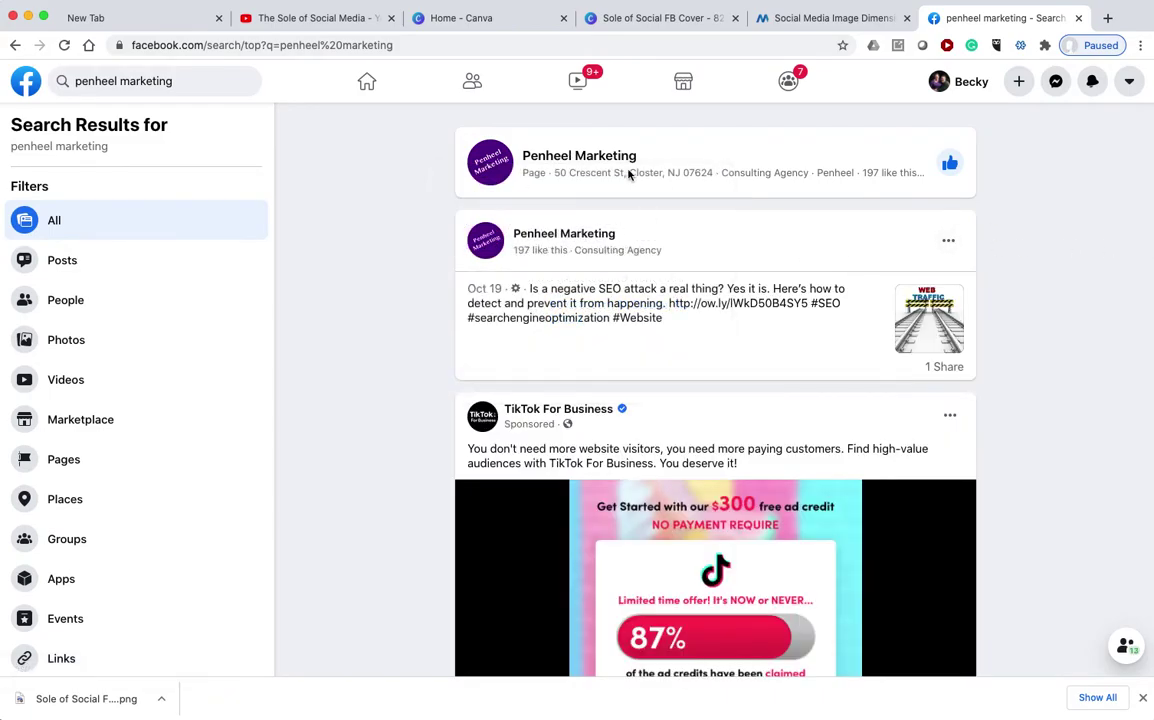
pyautogui.click(579, 156)
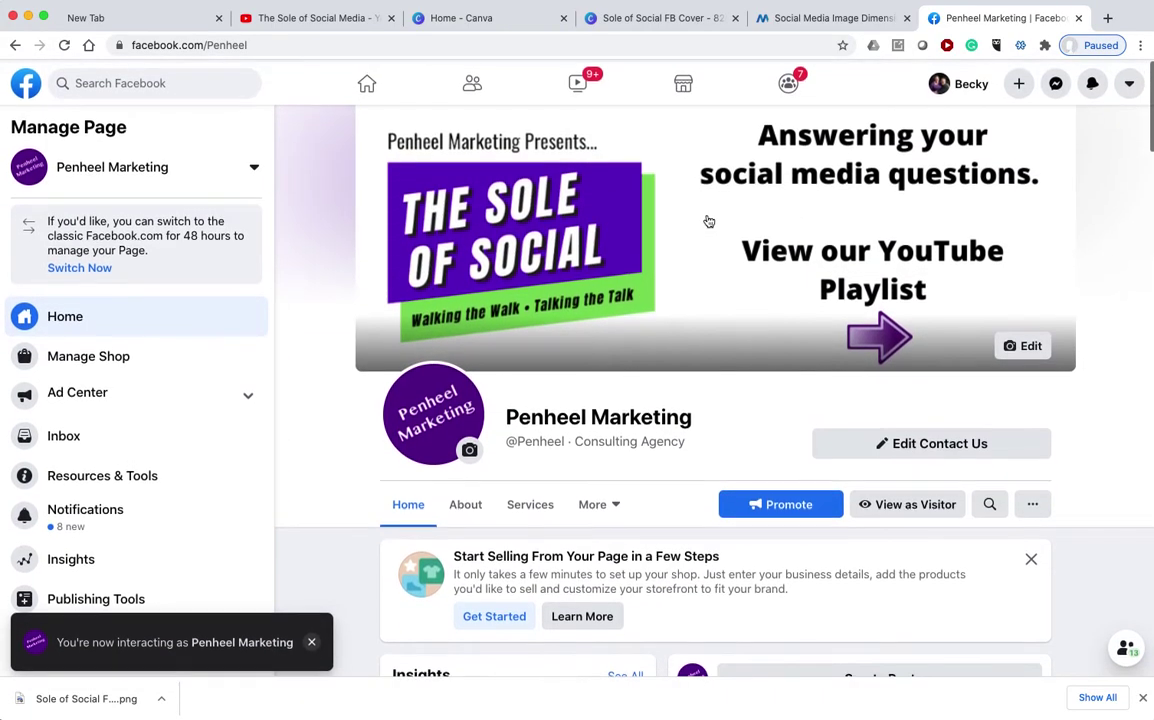
pyautogui.click(706, 221)
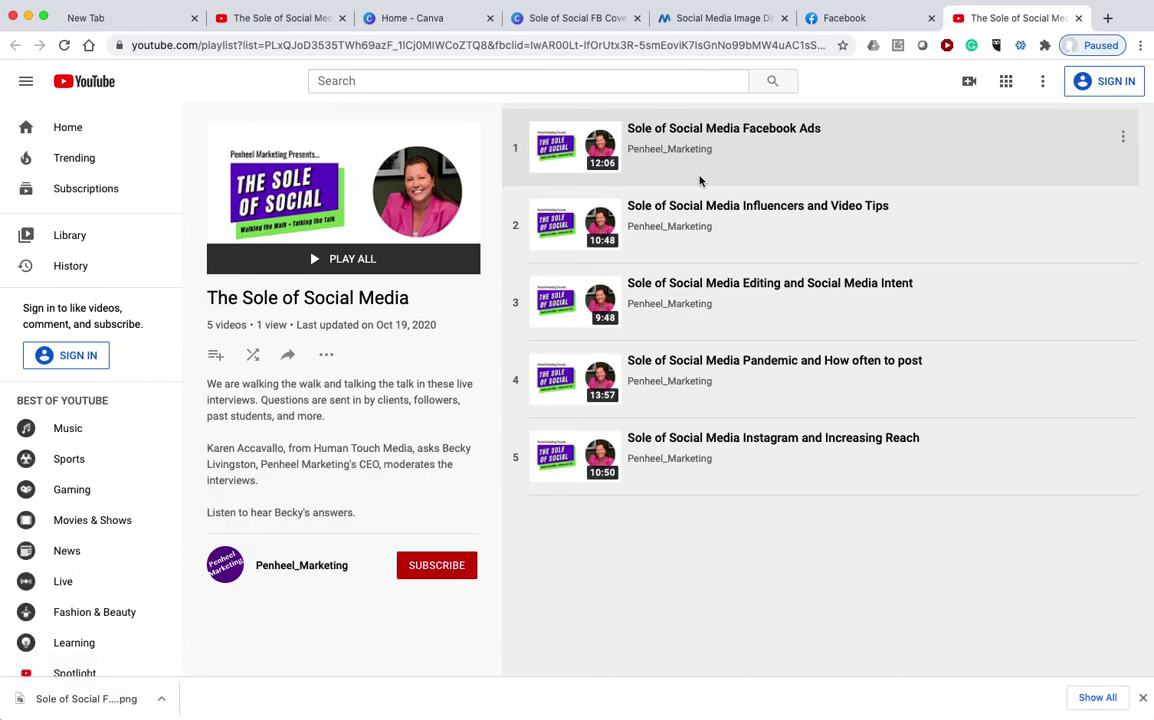
# Close the opened playlist tab and the photo viewer, then return to the YouTube playlist tab.
pyautogui.click(1078, 18)
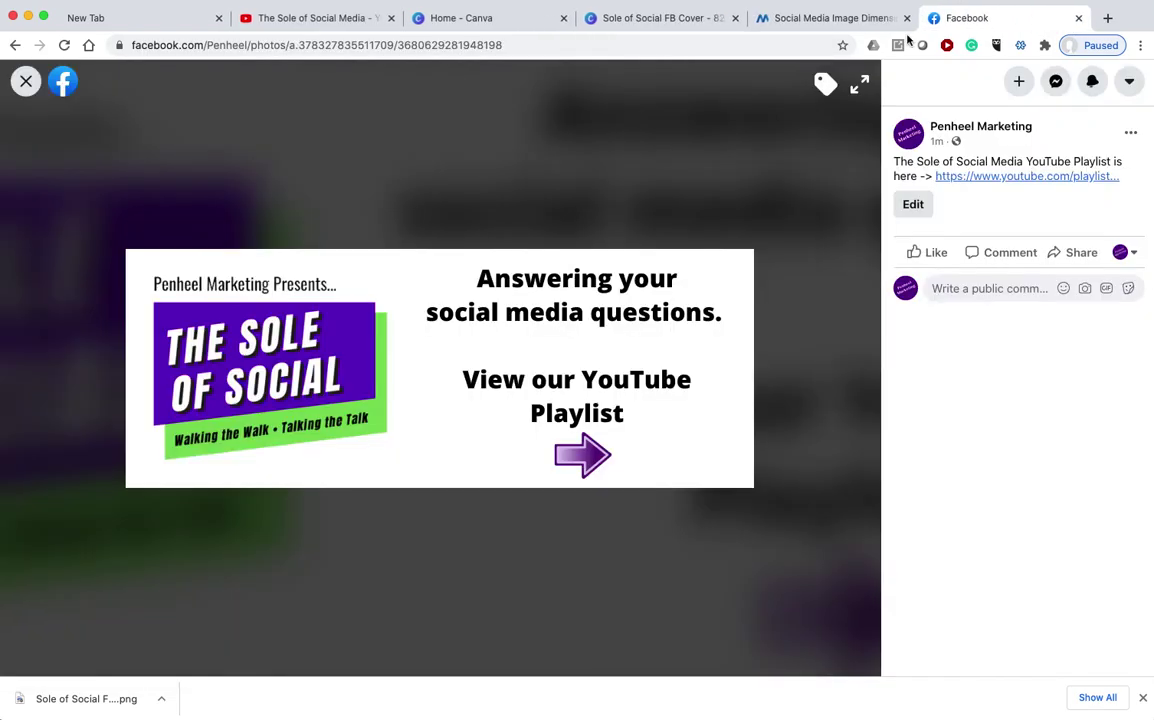
pyautogui.click(26, 81)
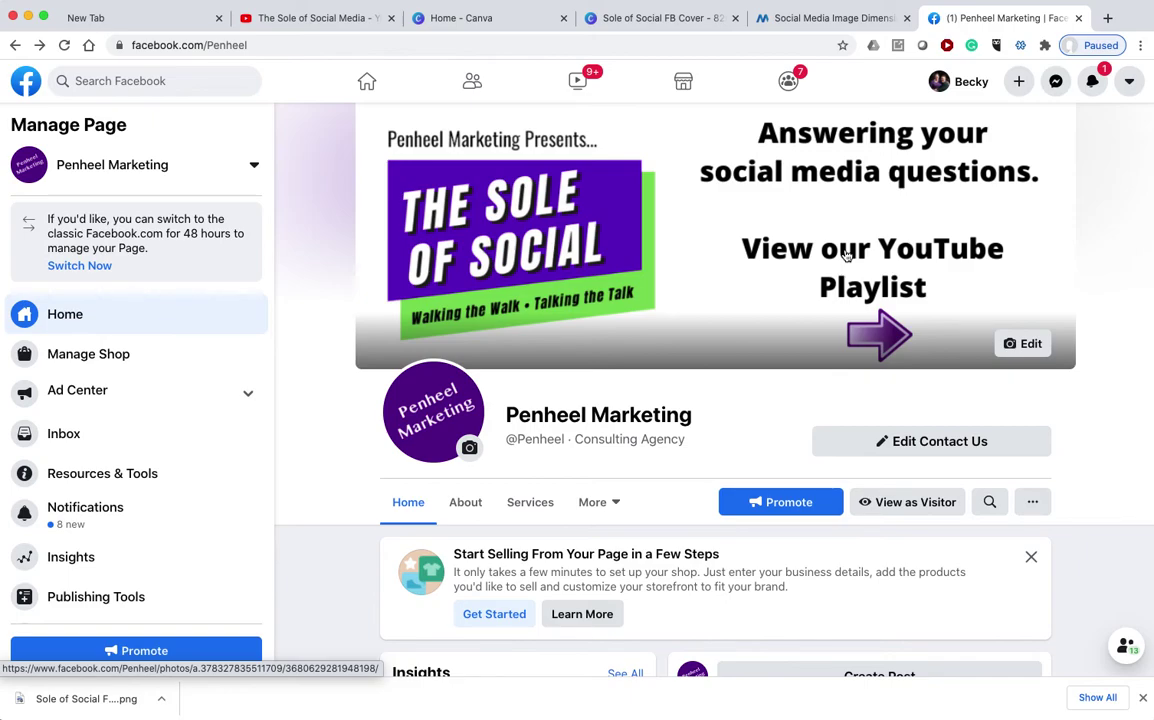
pyautogui.click(245, 20)
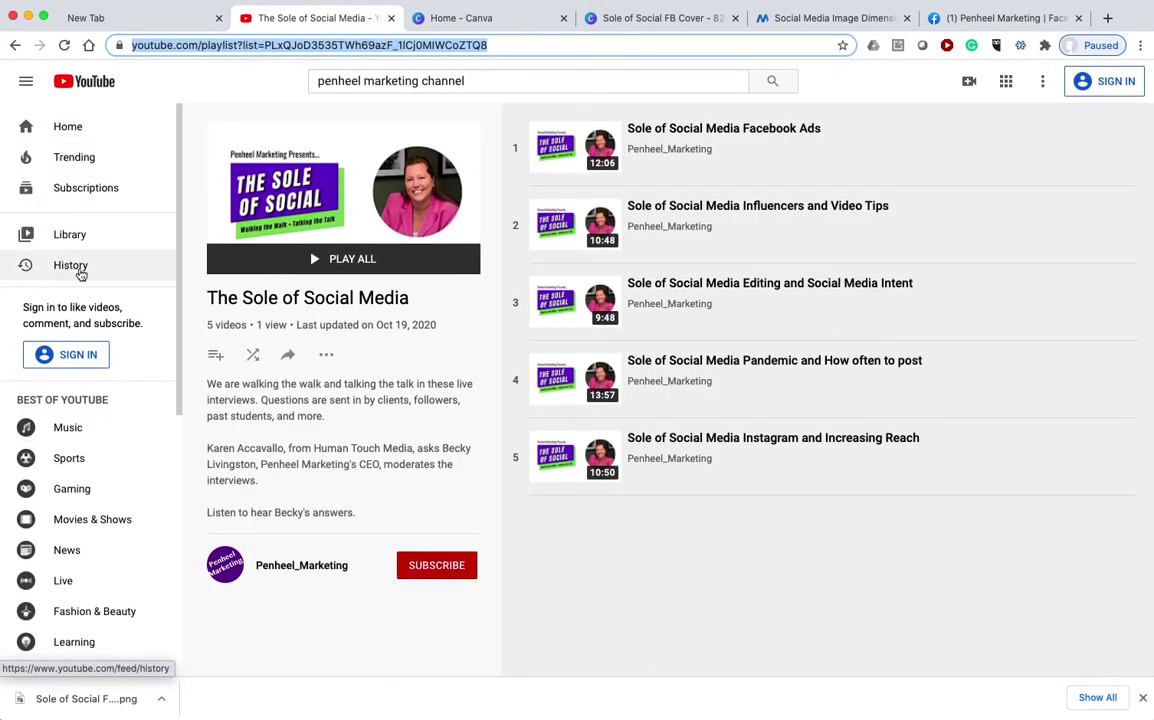
# Go back to the channel's Playlists page, then return to the Penheel Marketing Facebook tab.
pyautogui.click(15, 45)
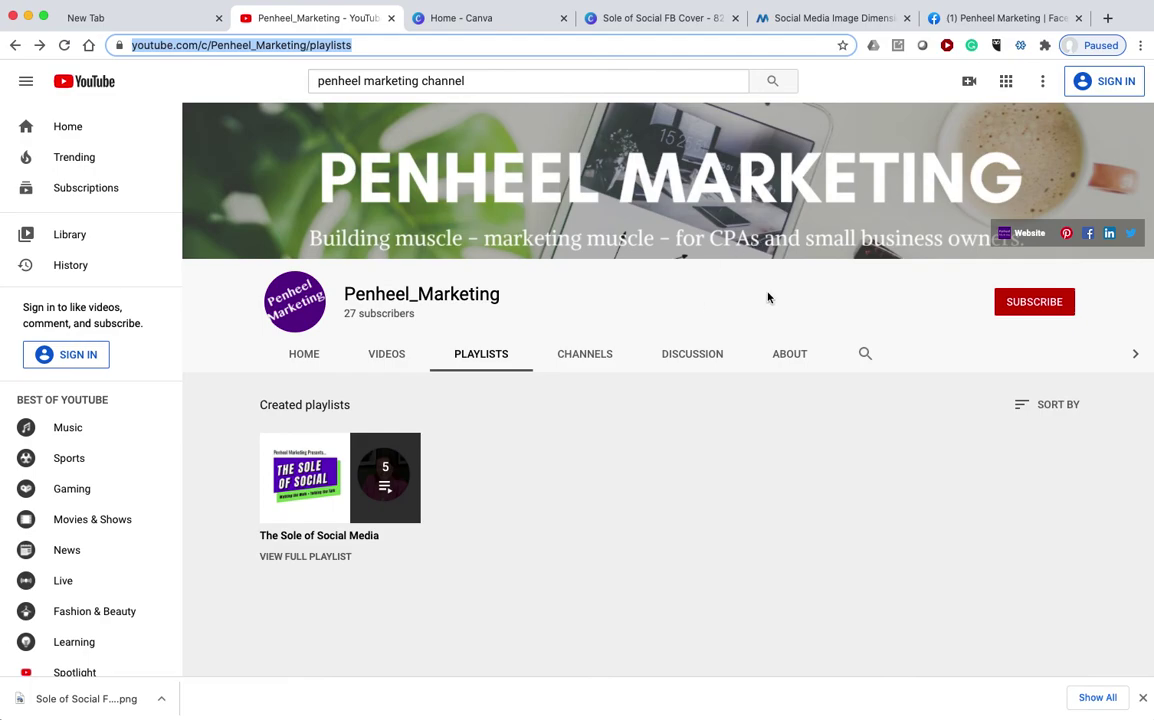
pyautogui.click(997, 18)
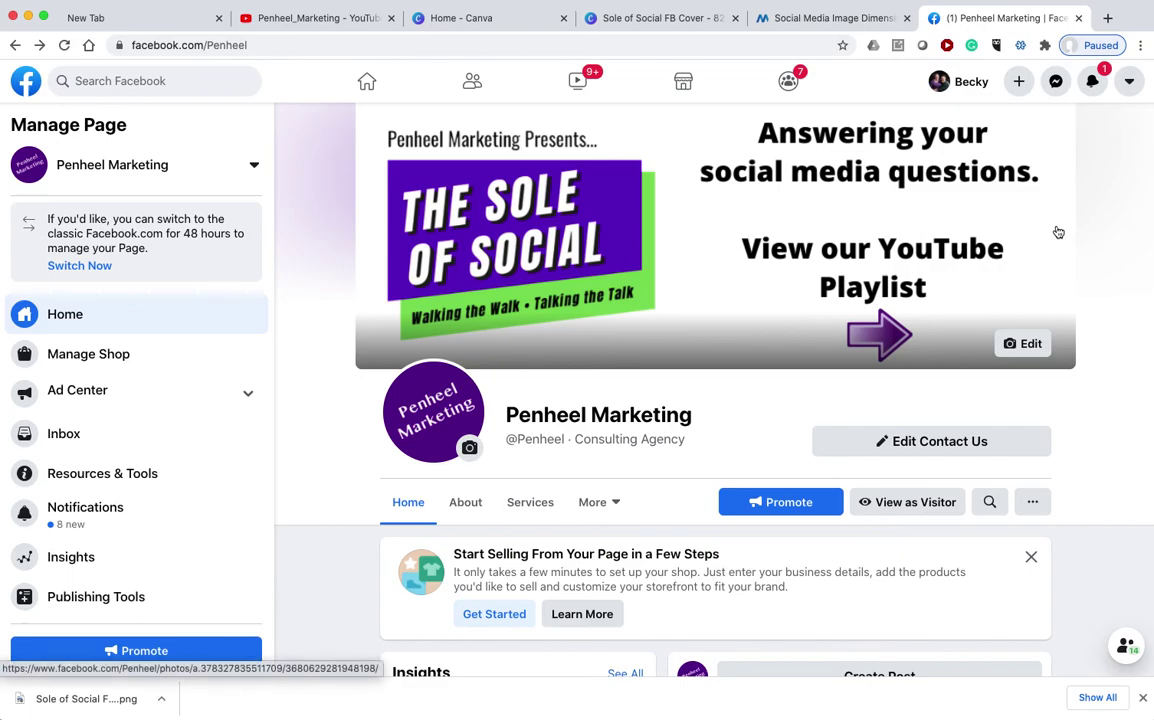